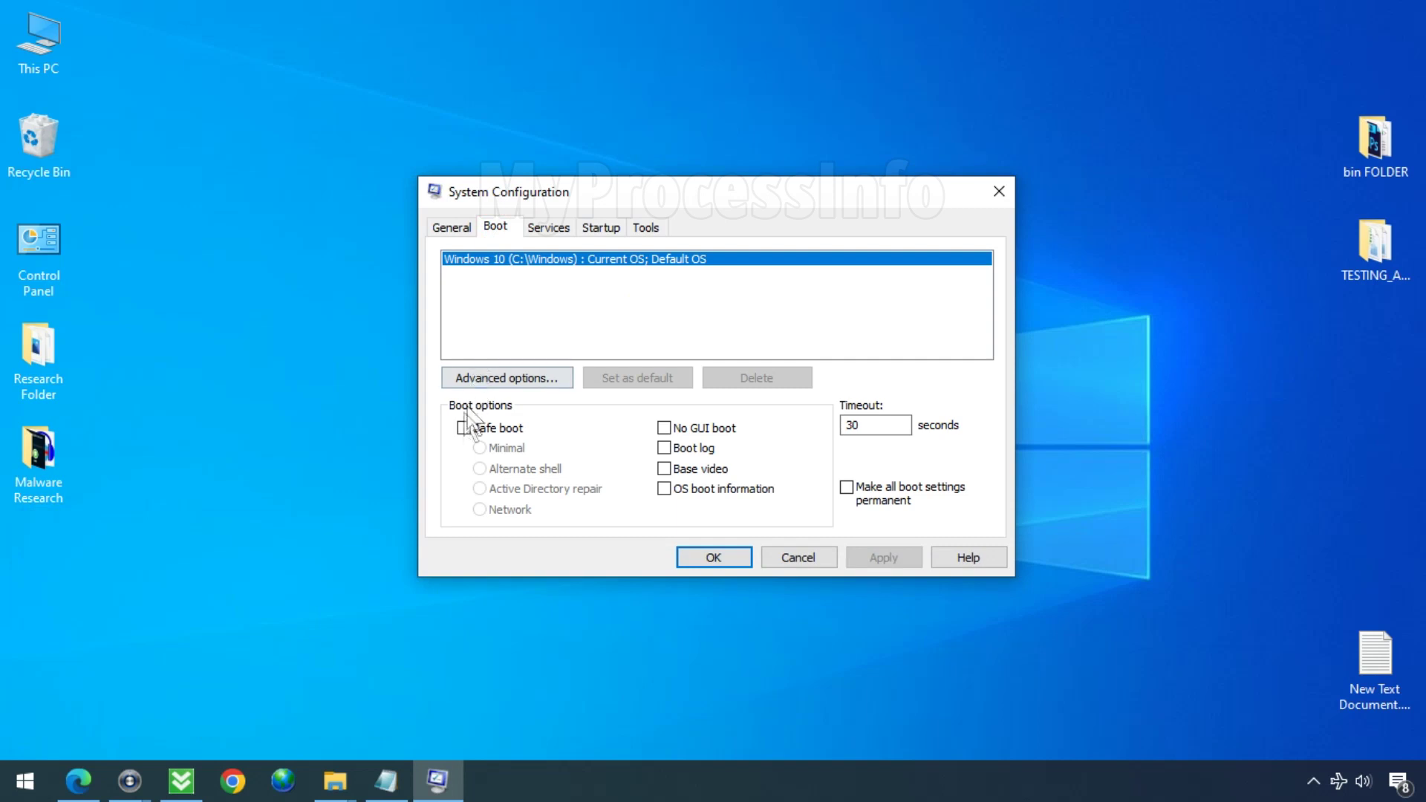
Step: Enable Safe boot with the Minimal option in the boot settings, apply it and restart the computer
{"action": "left_click", "coordinate": [464, 429]}
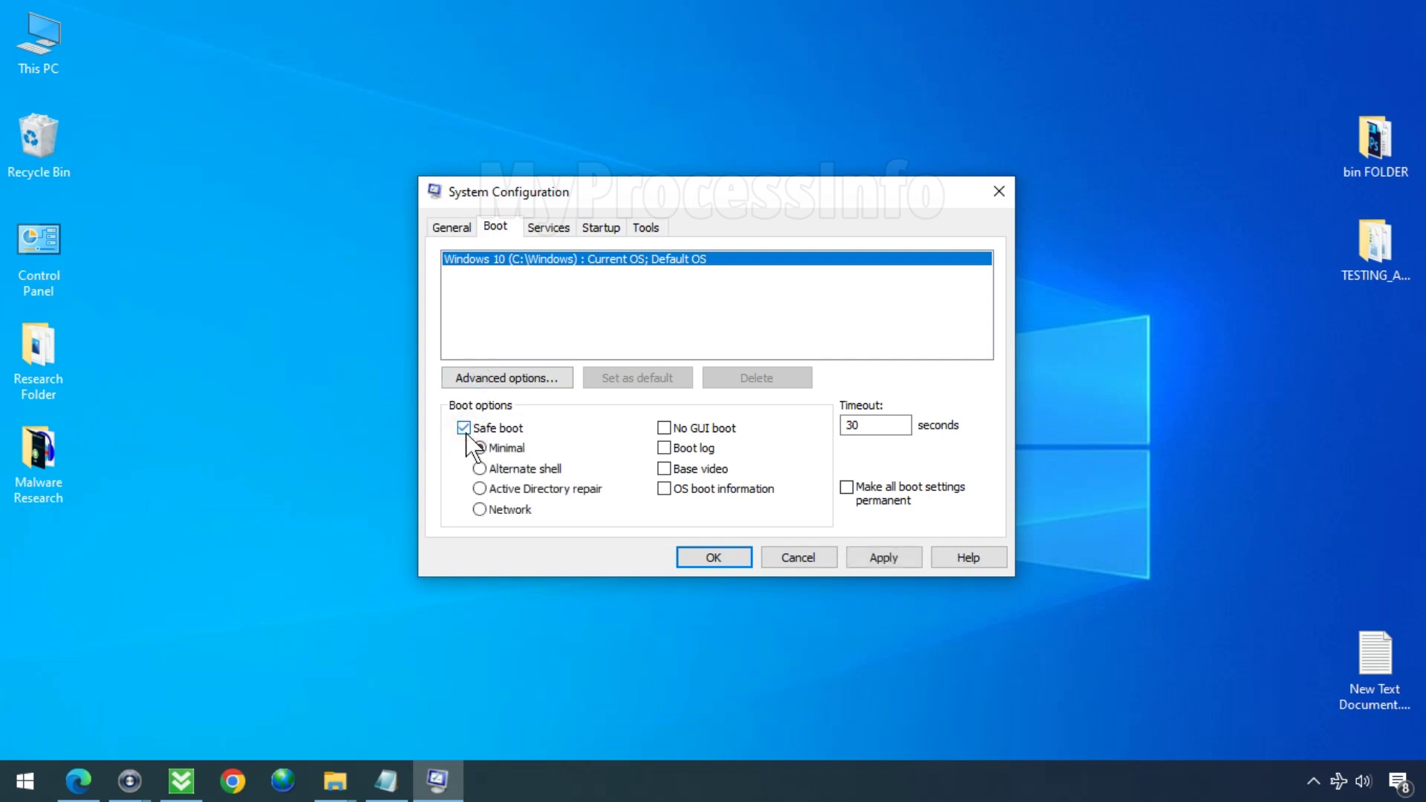
{"action": "left_click", "coordinate": [882, 557]}
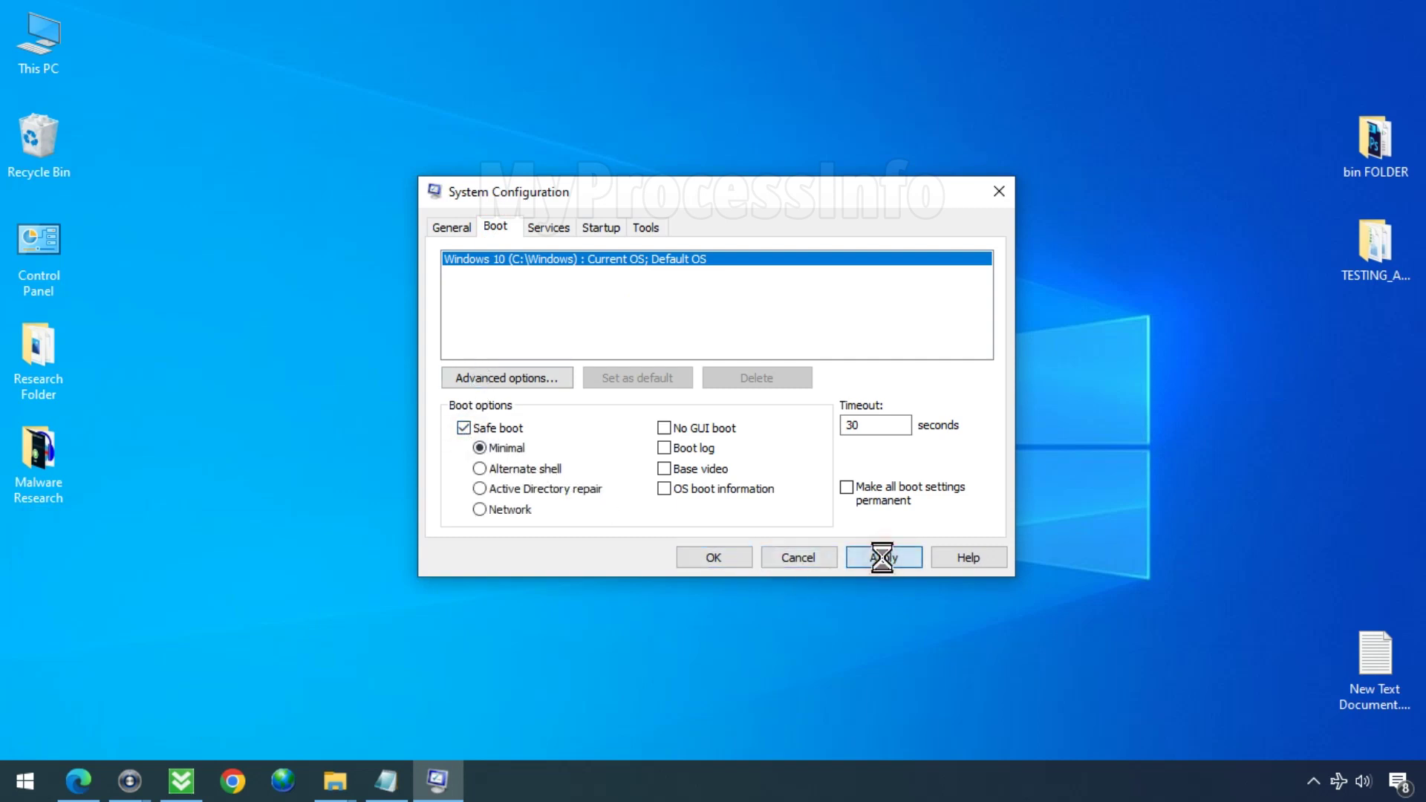
{"action": "left_click", "coordinate": [724, 560]}
{"action": "left_click", "coordinate": [644, 428]}
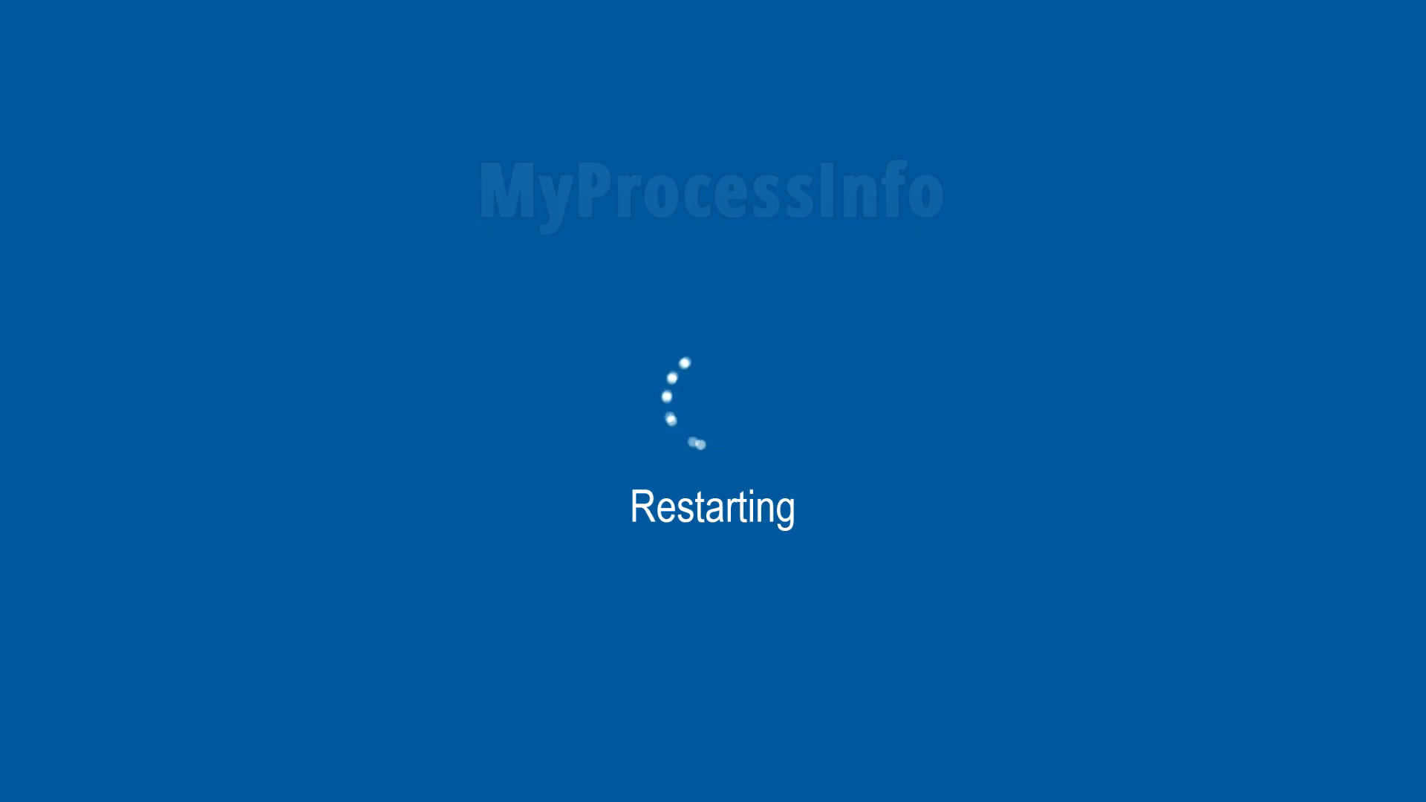
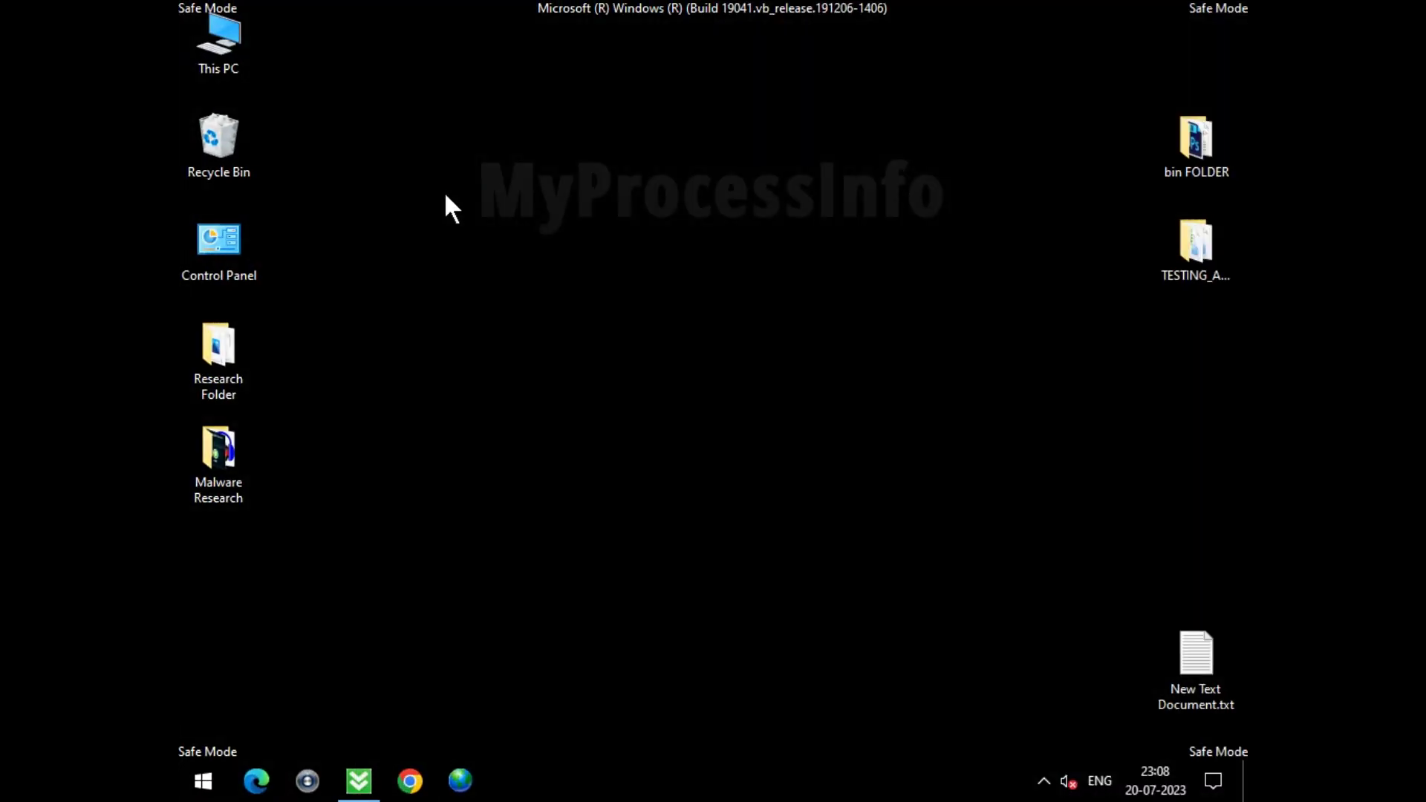
Step: Open the ProgramData folder on Local Disk (C:) in a maximized File Explorer window
{"action": "left_click", "coordinate": [238, 30]}
{"action": "double_click", "coordinate": [237, 25]}
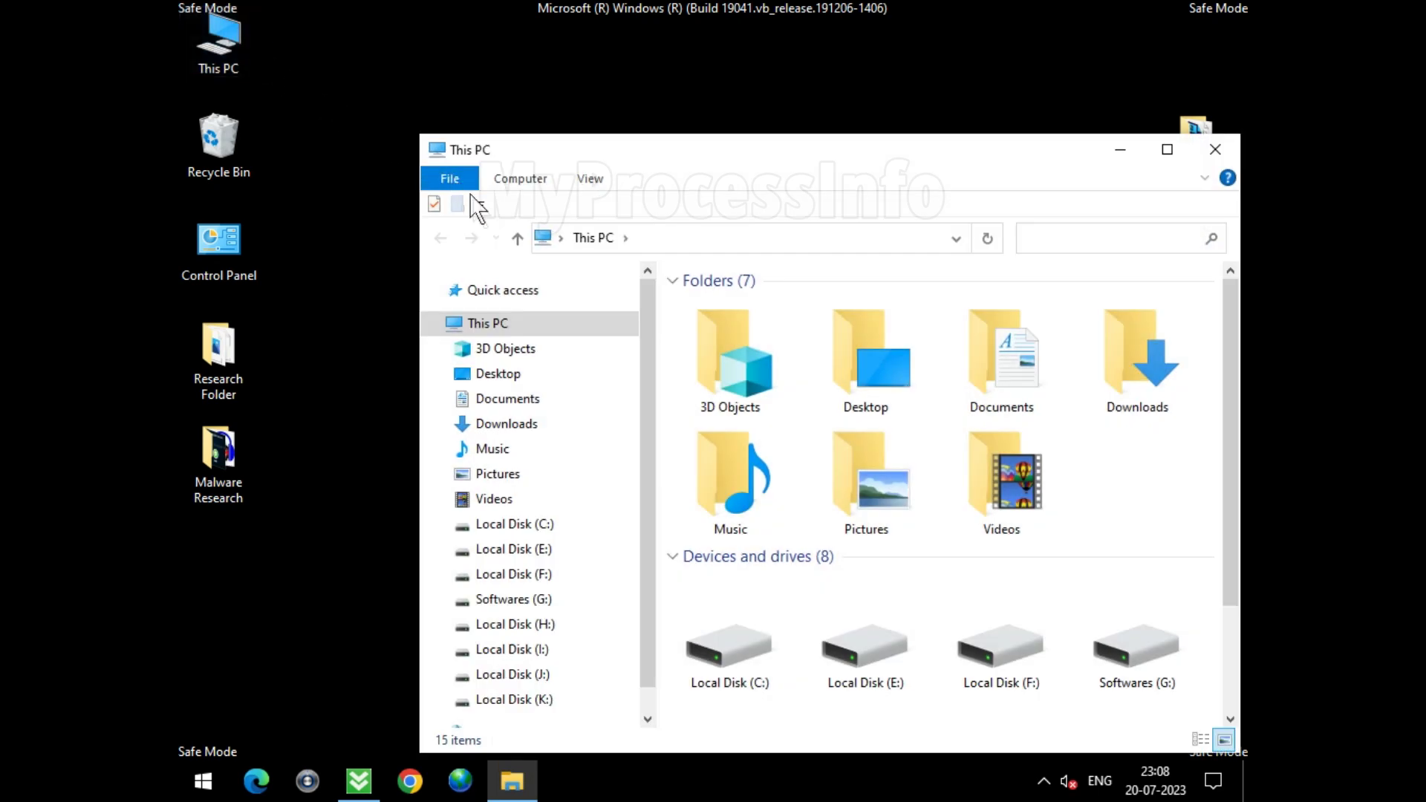
{"action": "left_click", "coordinate": [563, 522]}
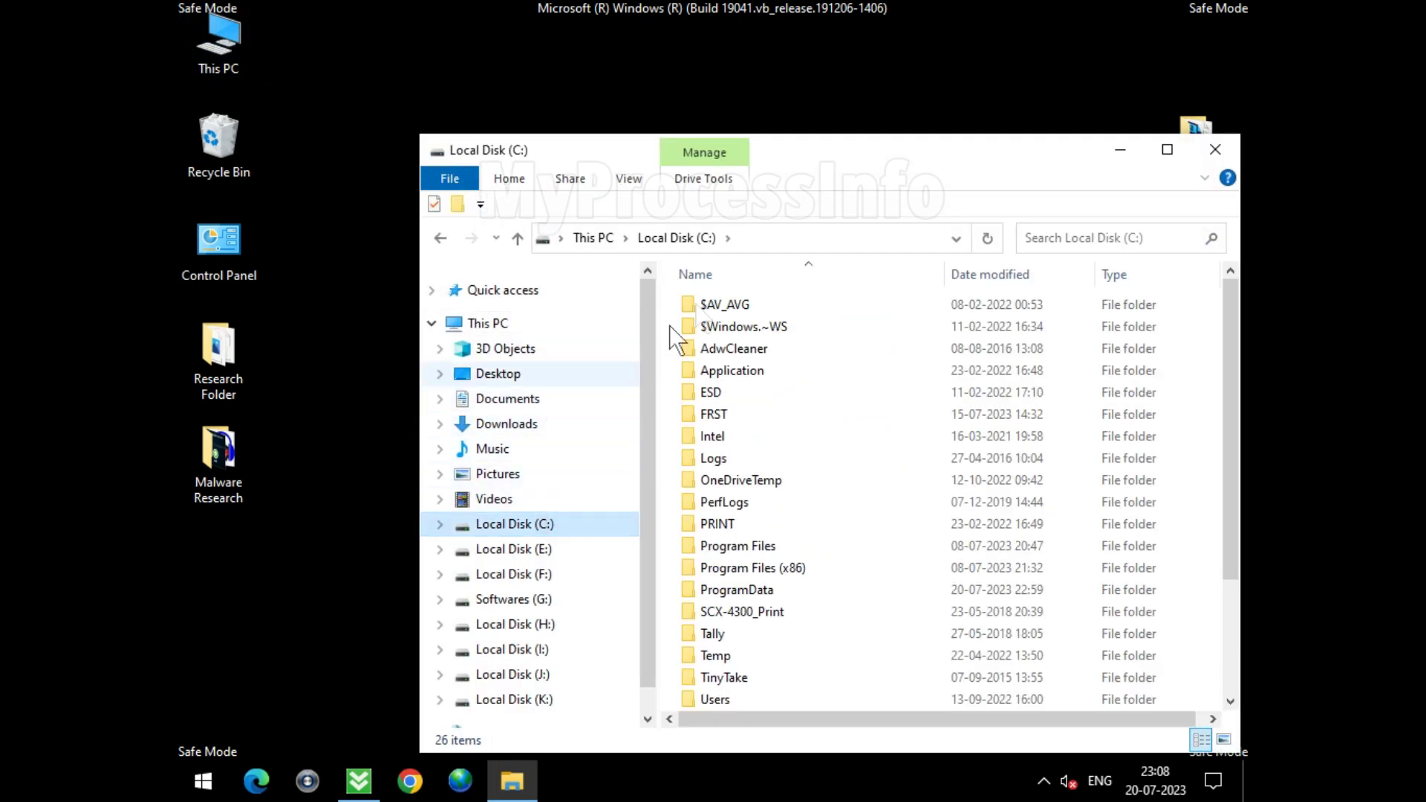
{"action": "double_click", "coordinate": [815, 157]}
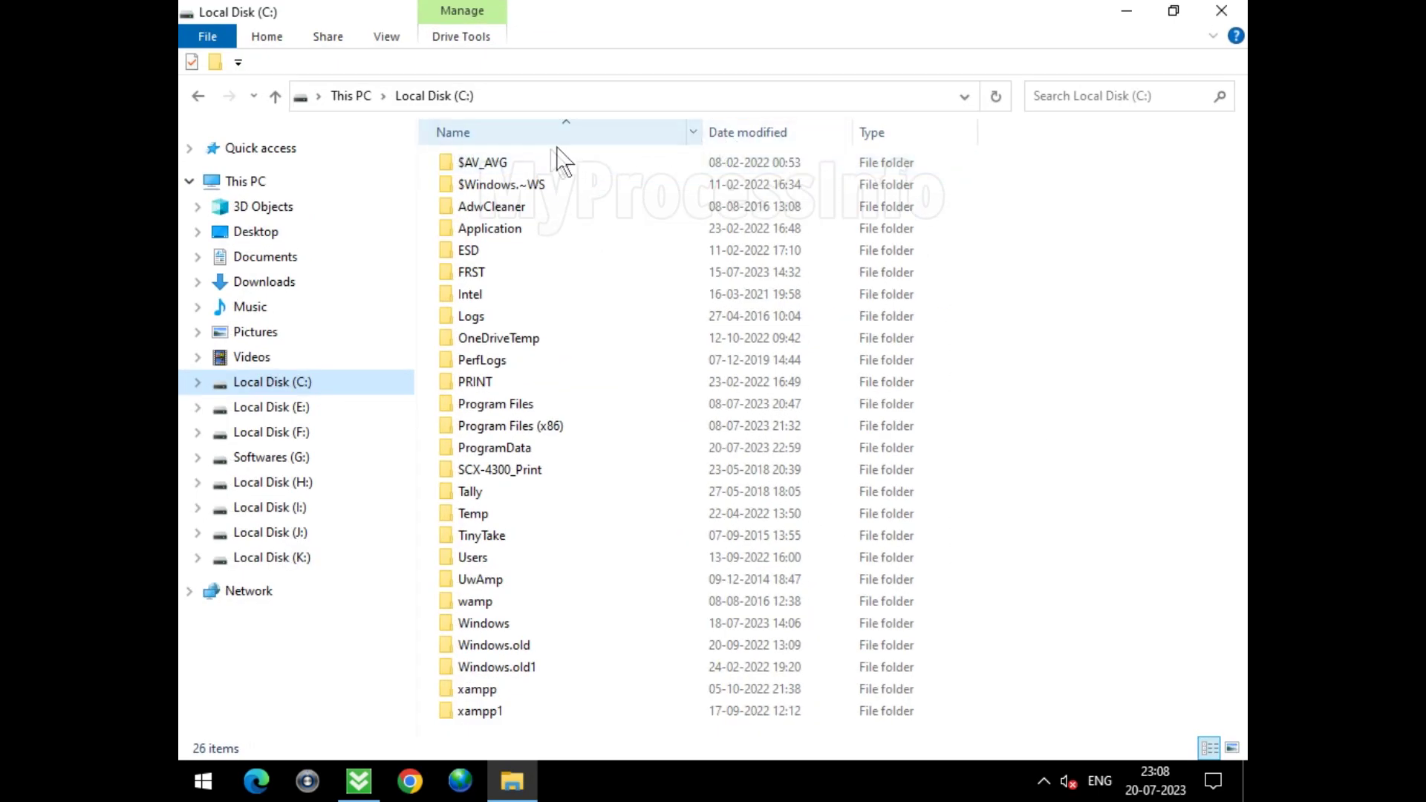
{"action": "left_click", "coordinate": [541, 449]}
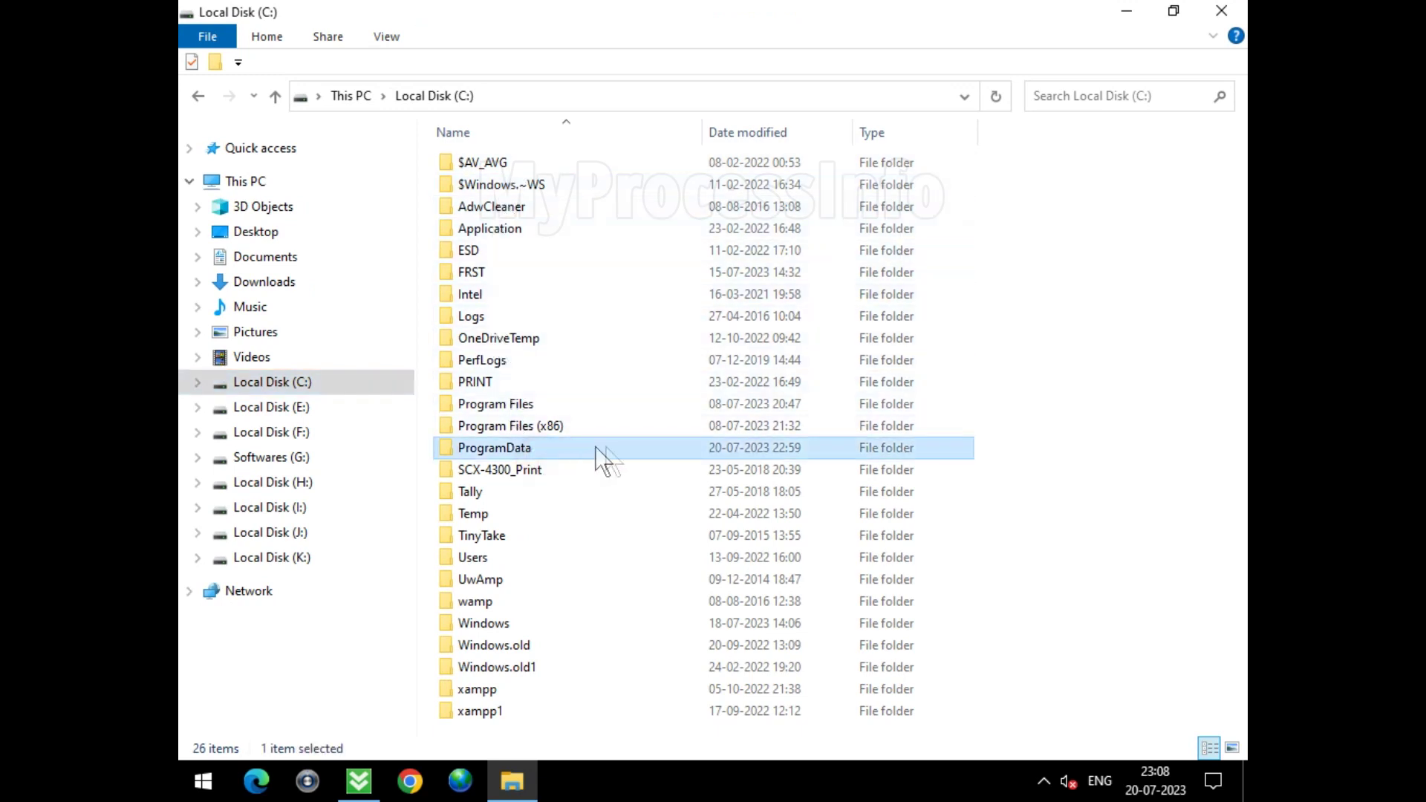
{"action": "double_click", "coordinate": [637, 447]}
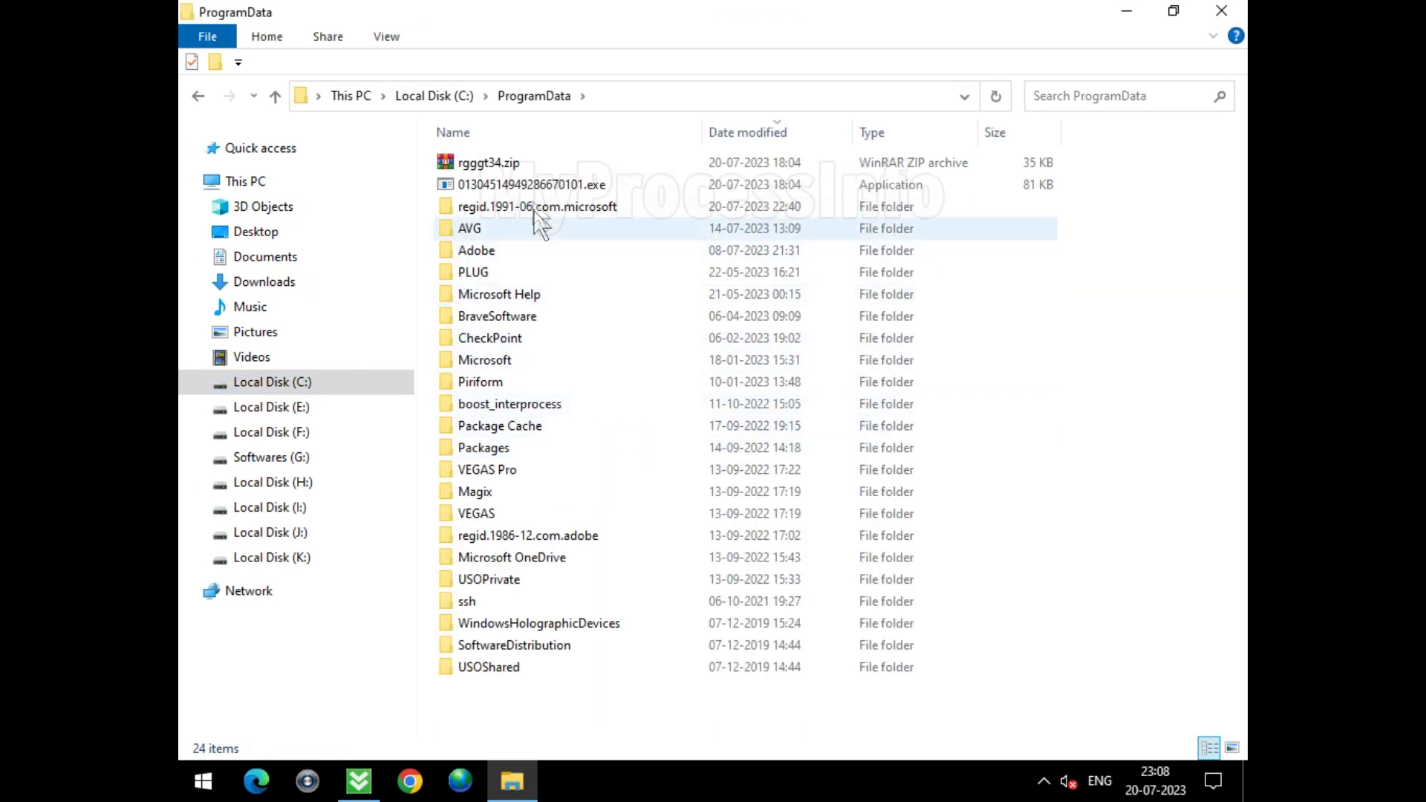
Step: Go into the Microsoft folder within ProgramData and open its Windows Defender folder
{"action": "left_click", "coordinate": [528, 361]}
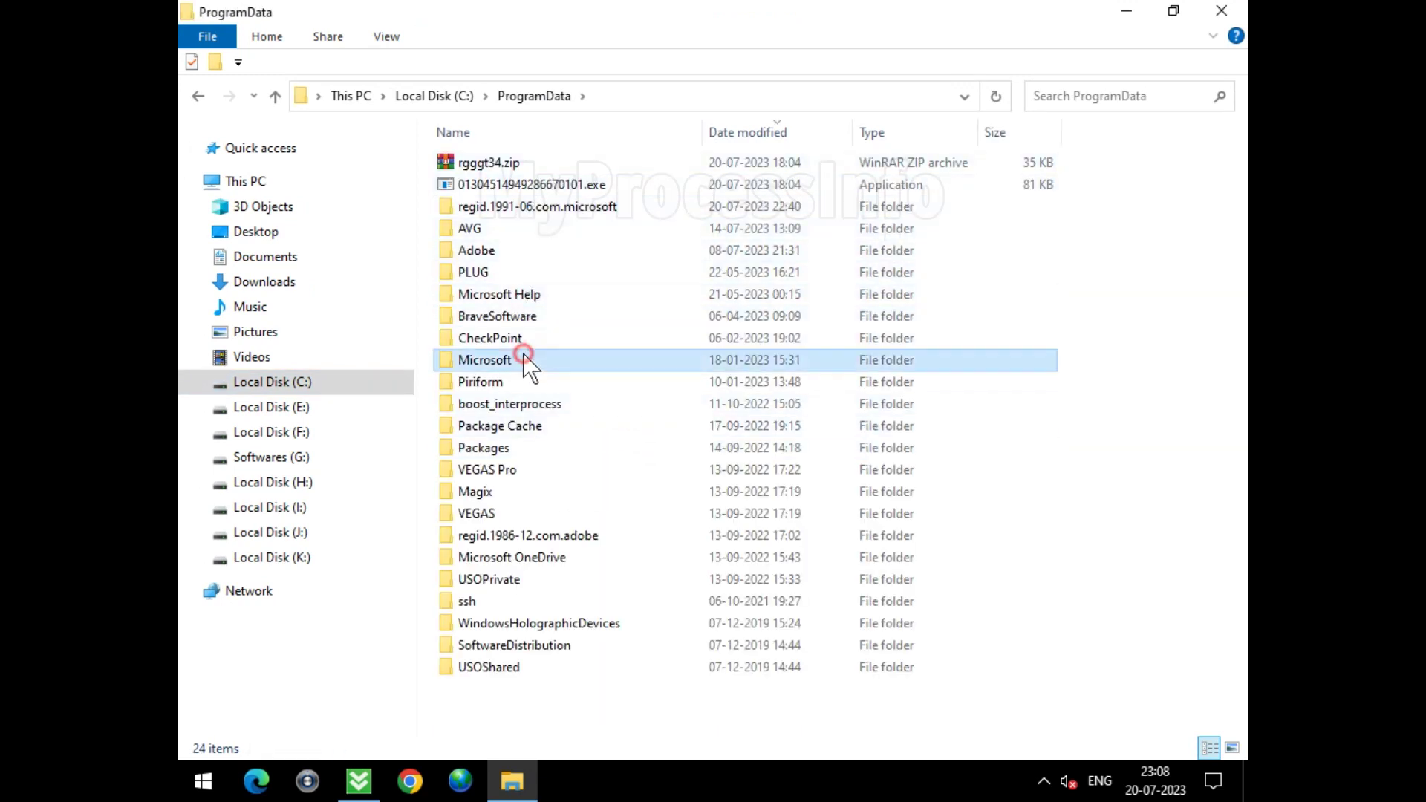
{"action": "double_click", "coordinate": [613, 352]}
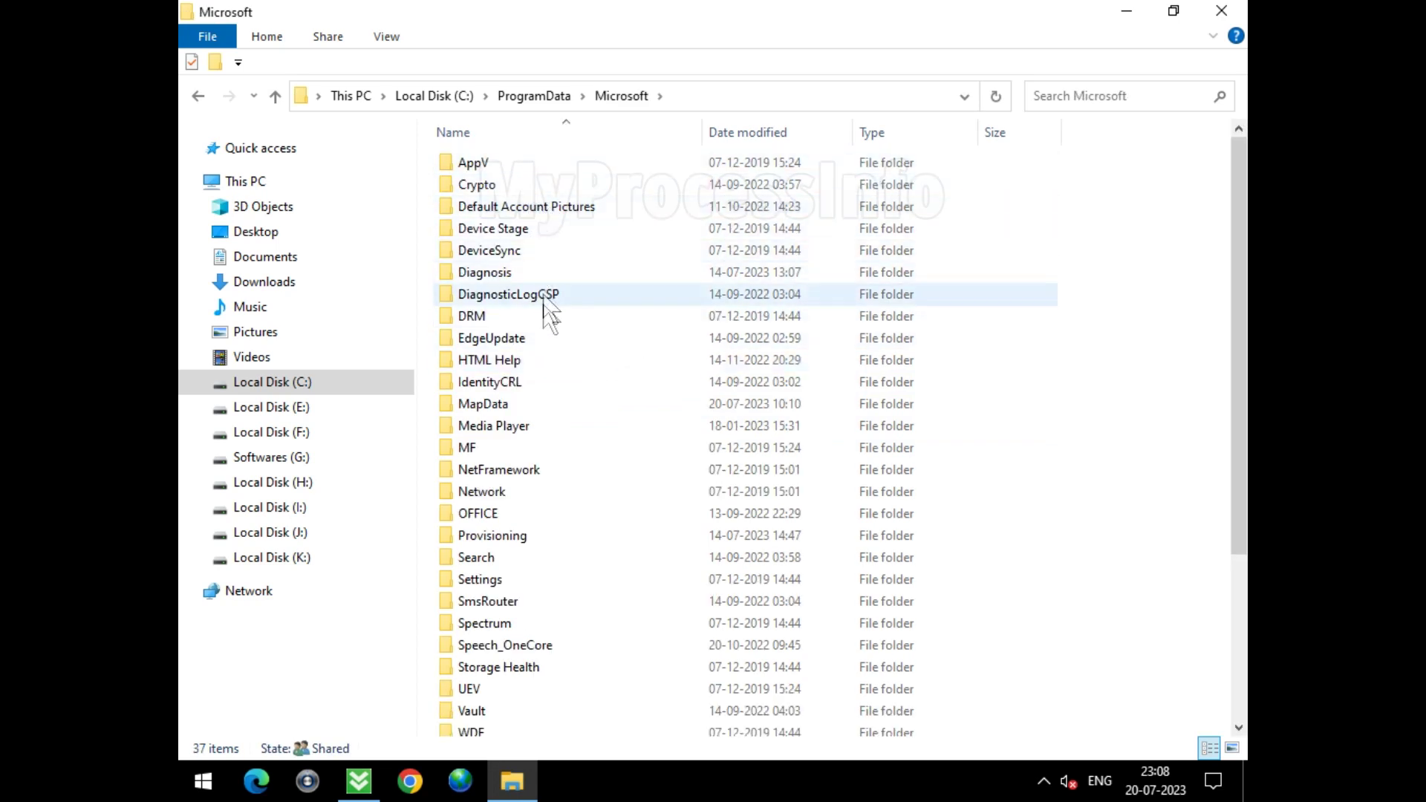
{"action": "scroll", "coordinate": [505, 654], "scroll_direction": "down", "scroll_amount": 1}
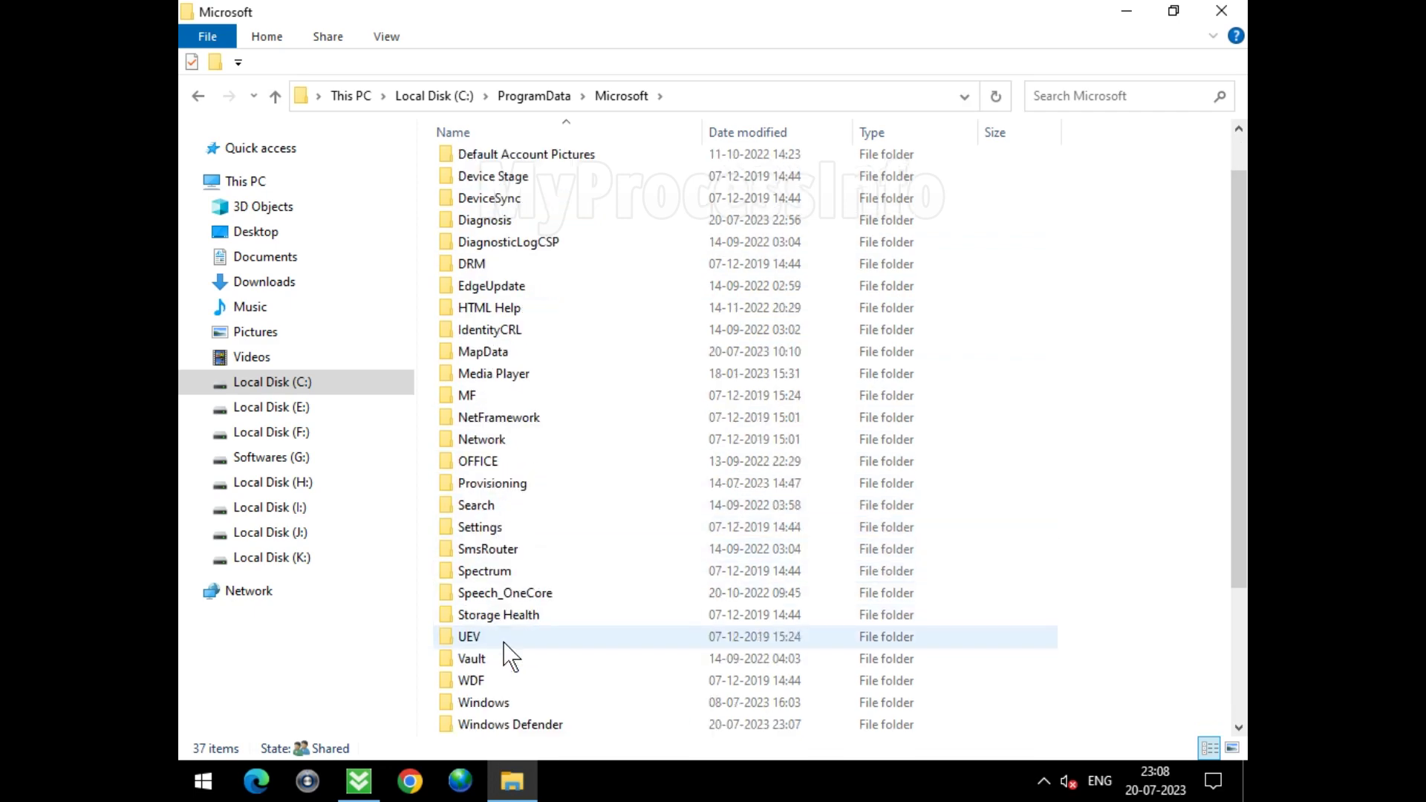
{"action": "scroll", "coordinate": [508, 655], "scroll_direction": "down", "scroll_amount": 2}
{"action": "left_click", "coordinate": [592, 595]}
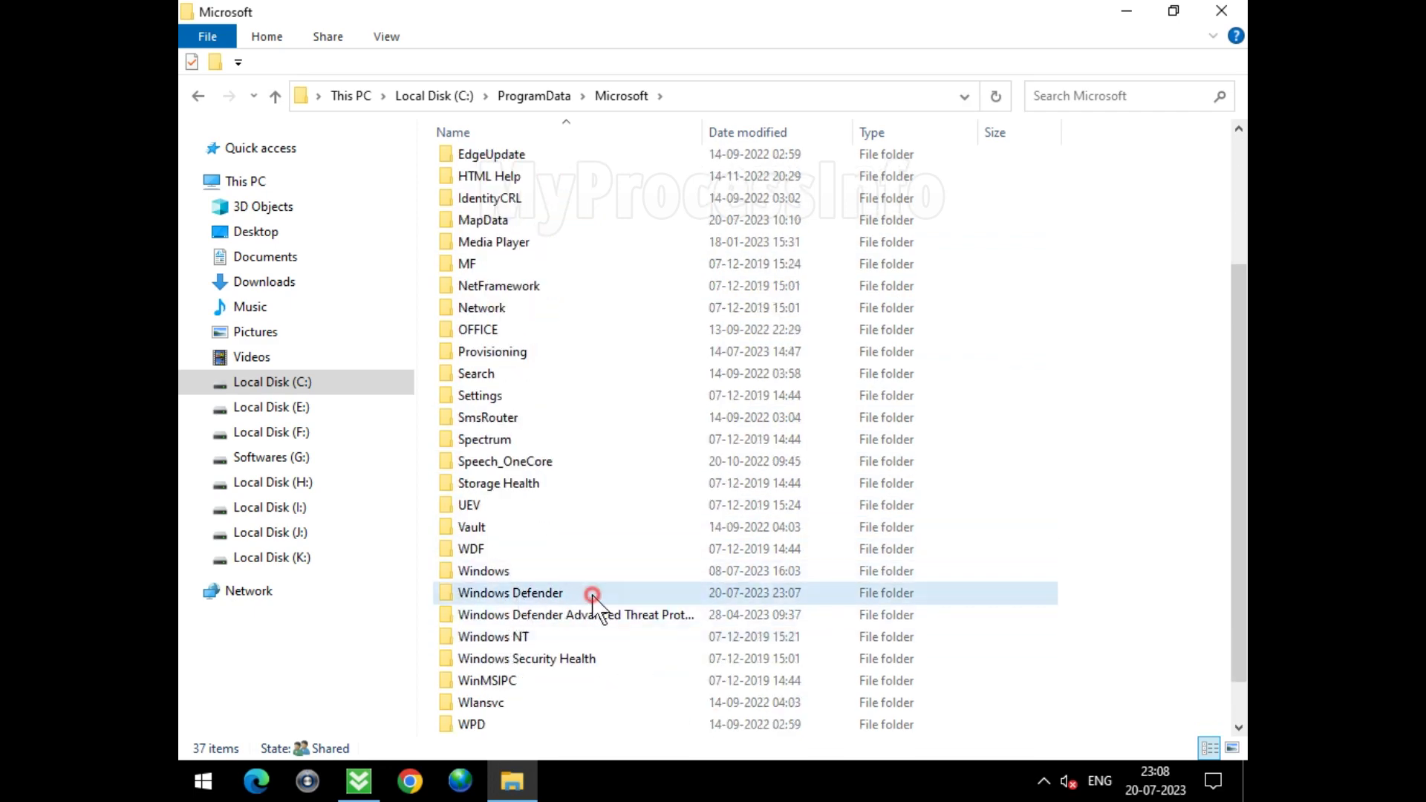
{"action": "double_click", "coordinate": [671, 599]}
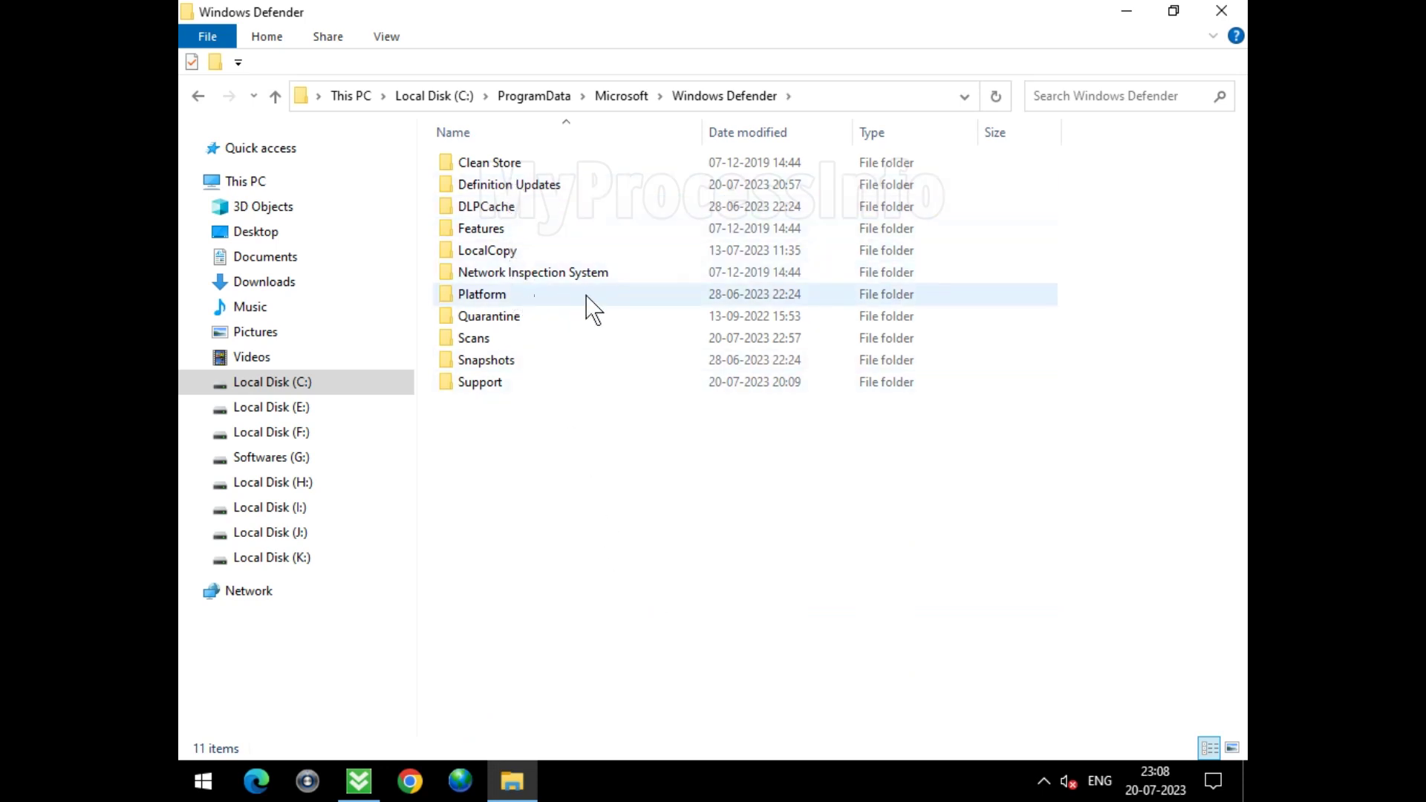
Step: Delete the Quarantine folder from the Windows Defender folder
{"action": "left_click", "coordinate": [519, 327]}
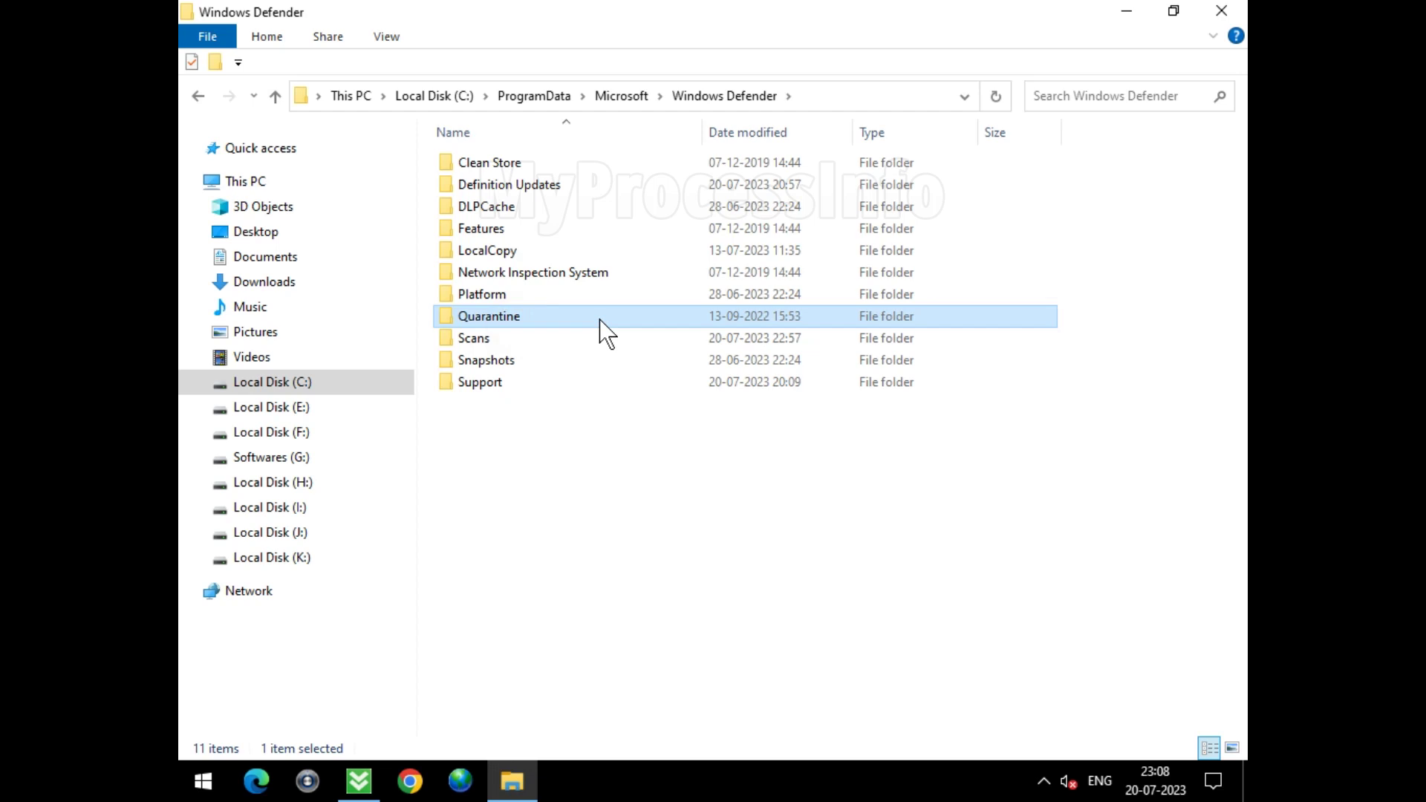
{"action": "right_click", "coordinate": [601, 320]}
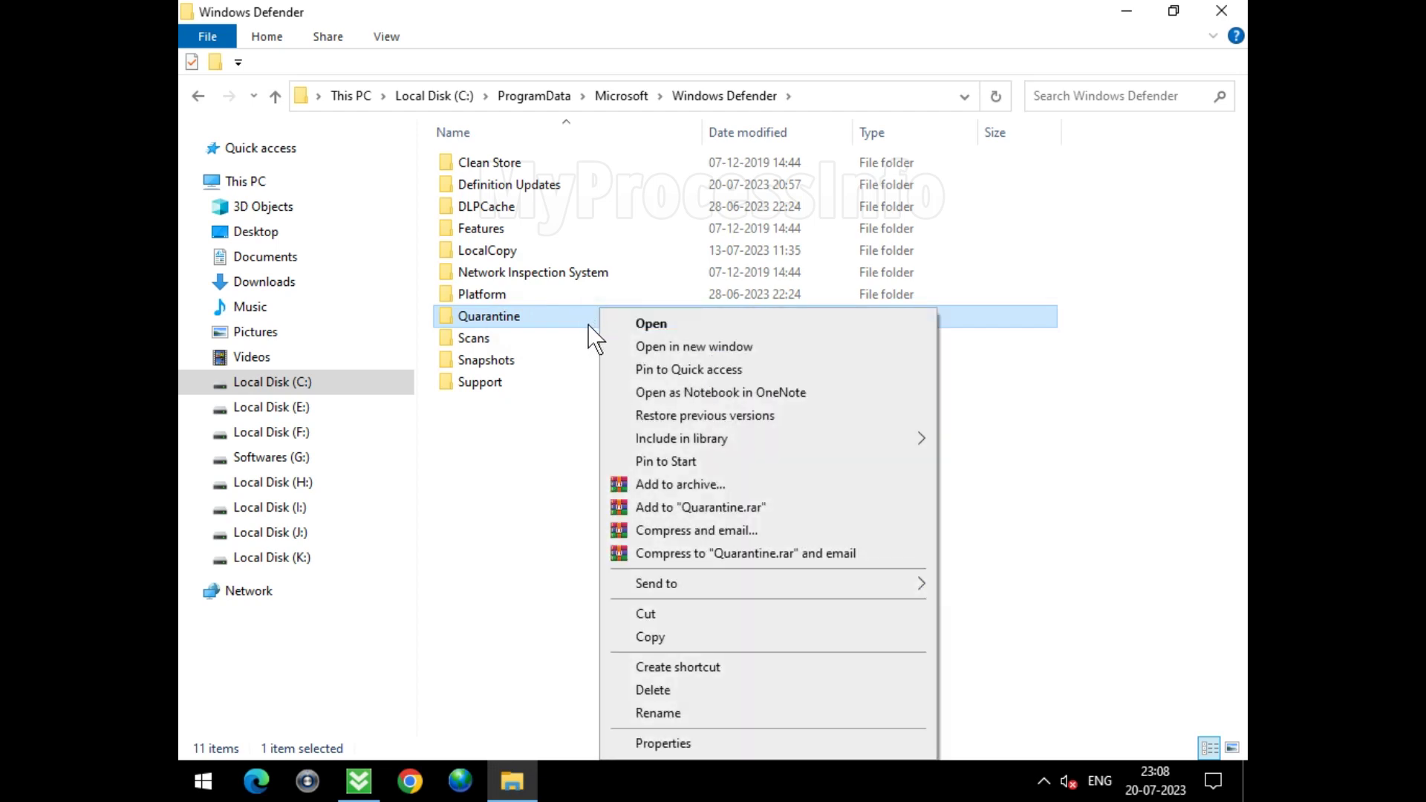
{"action": "left_click", "coordinate": [671, 683]}
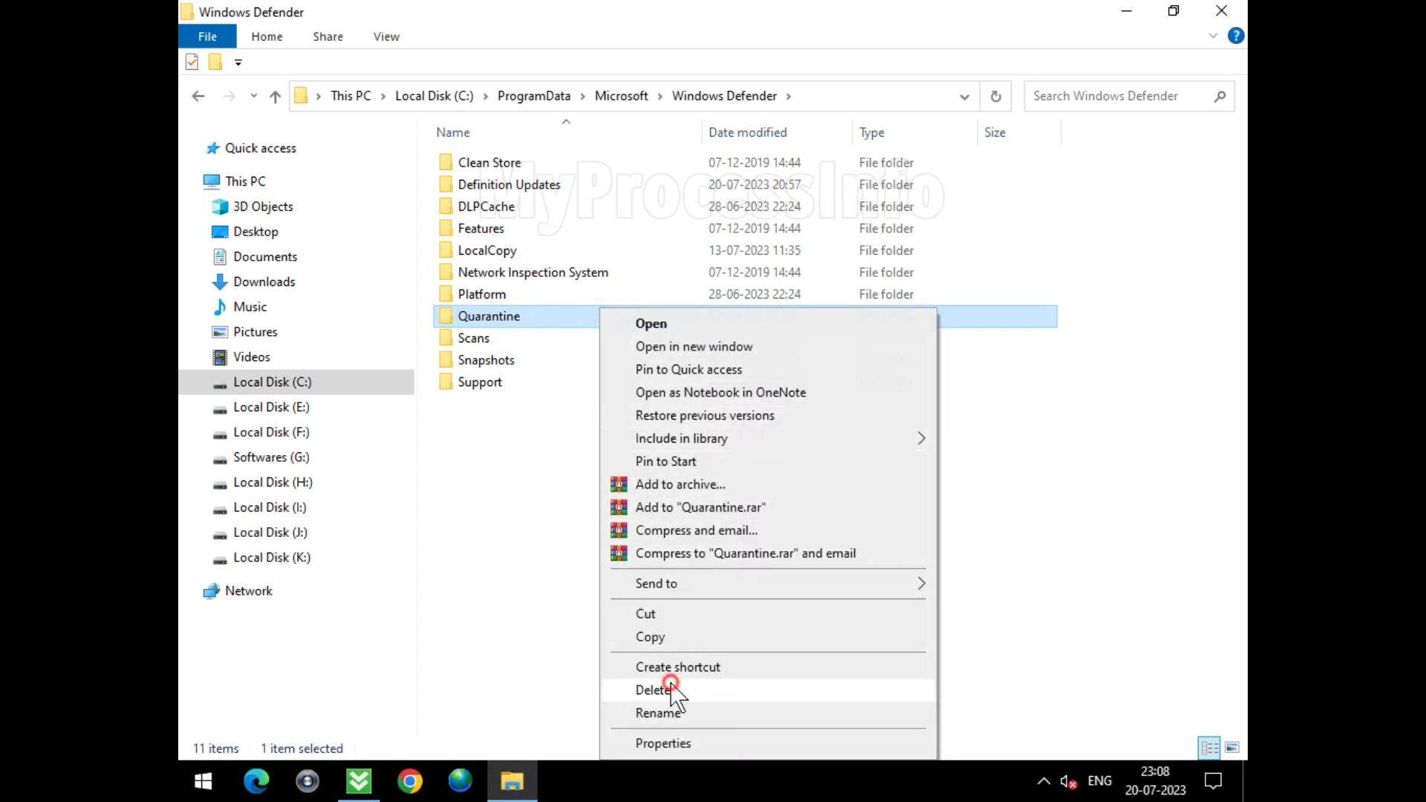
Step: Delete everything inside the Windows Defender folder Scans\History\Service and close the File Explorer window
{"action": "double_click", "coordinate": [538, 315]}
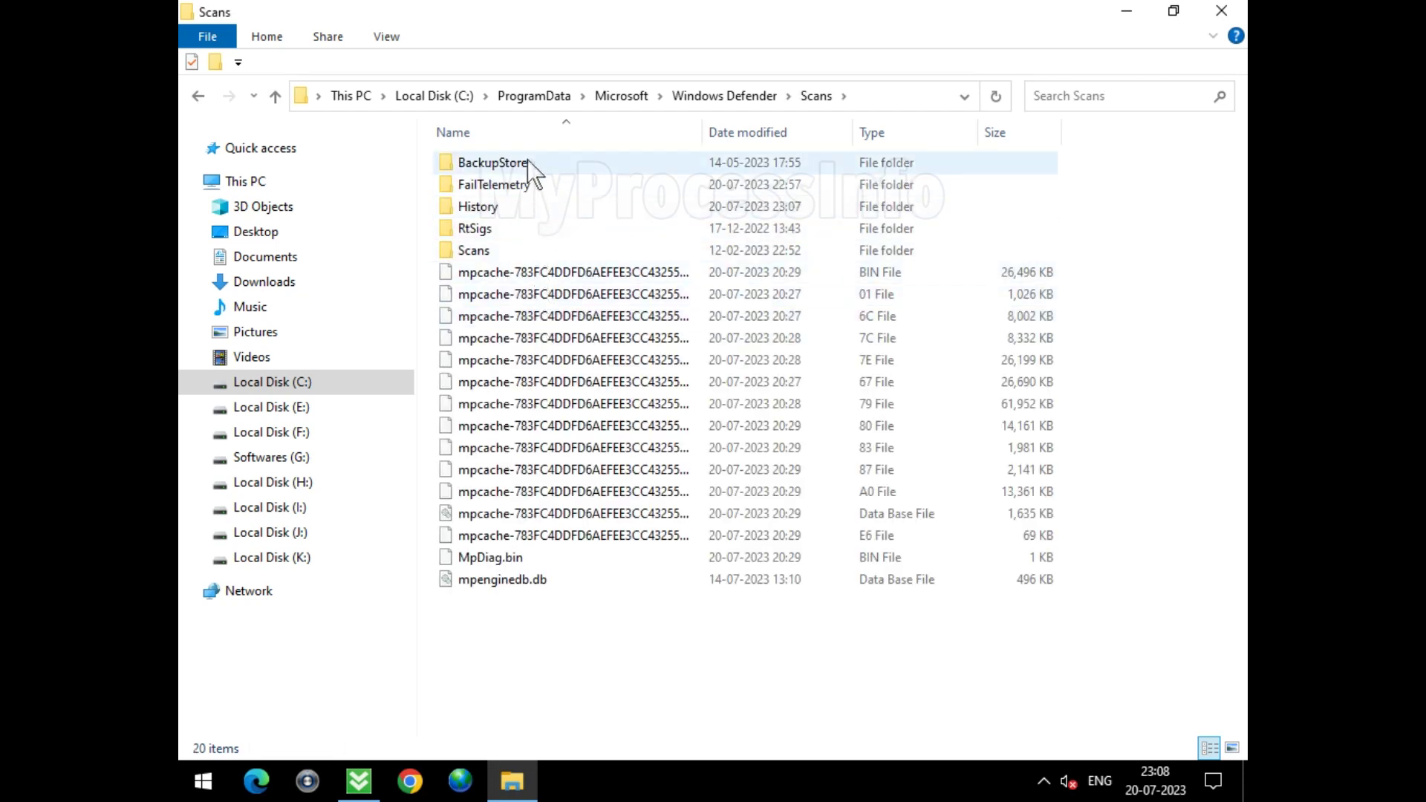
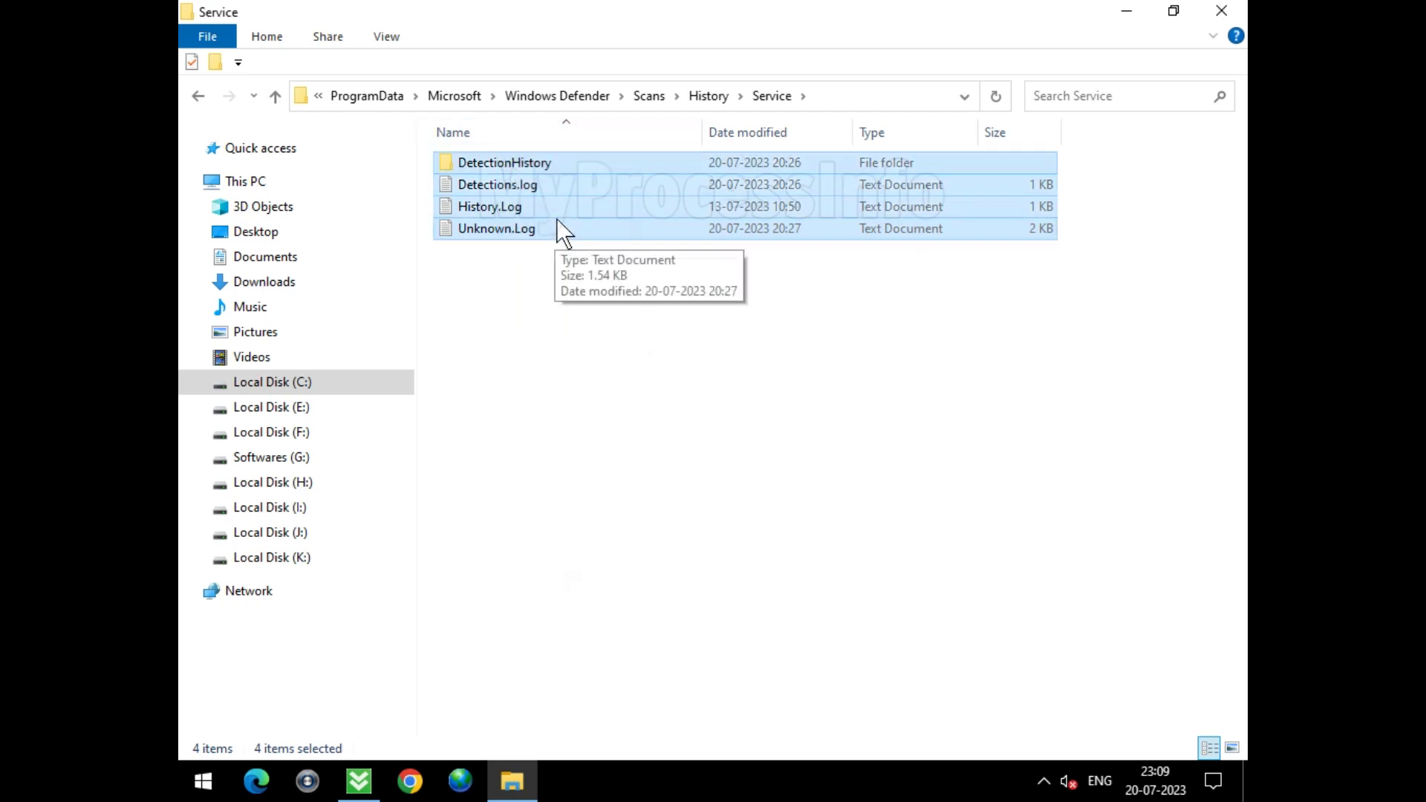
{"action": "right_click", "coordinate": [556, 219]}
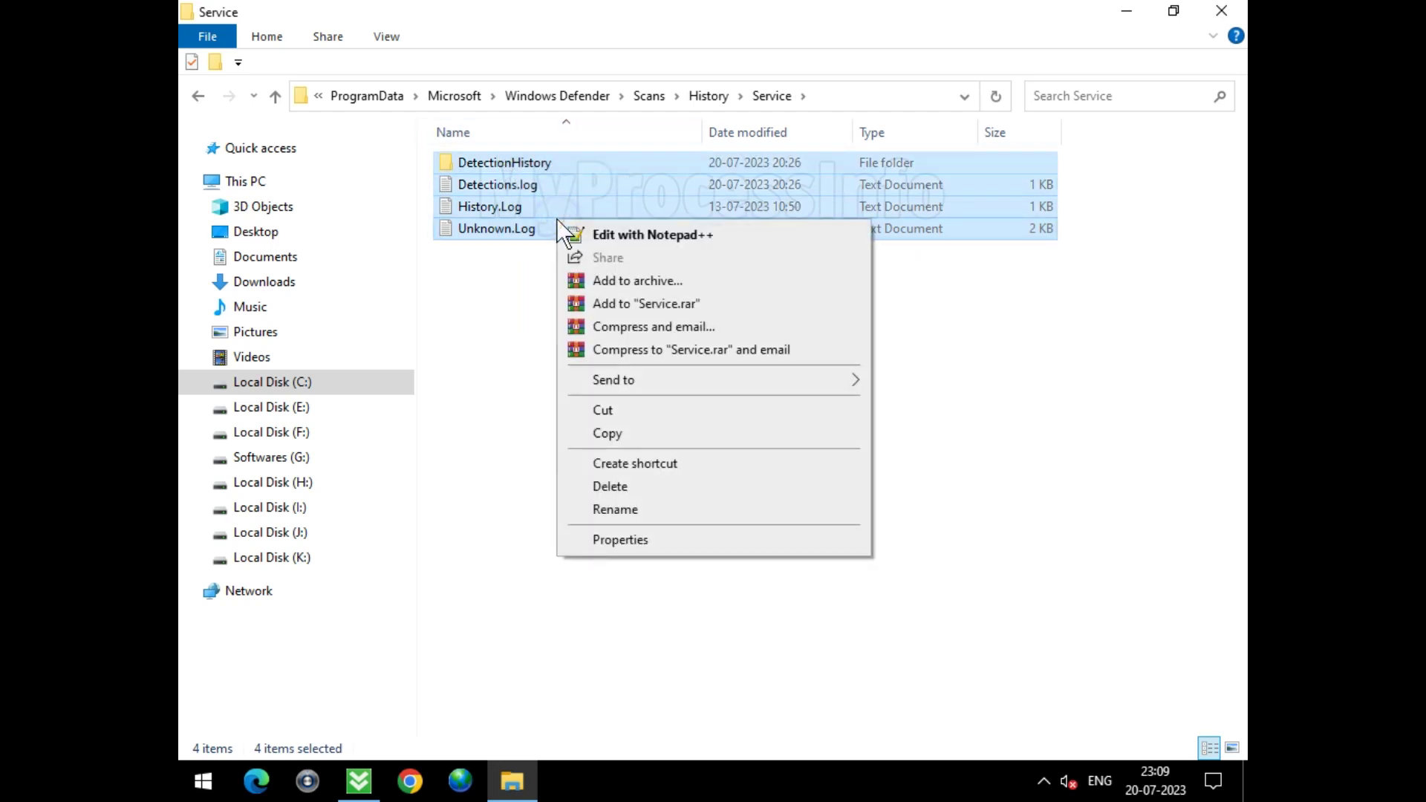
{"action": "left_click", "coordinate": [659, 488]}
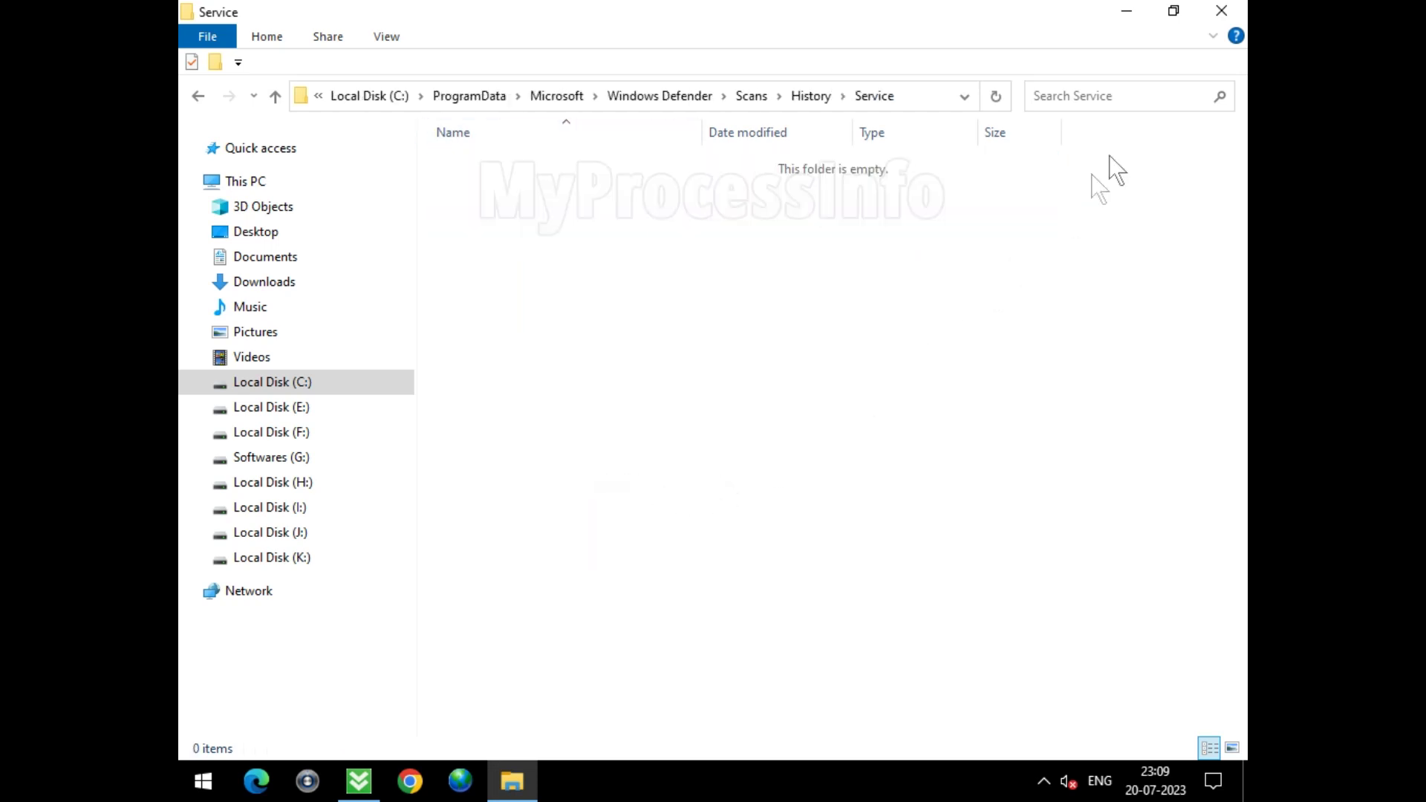
{"action": "left_click", "coordinate": [1226, 15]}
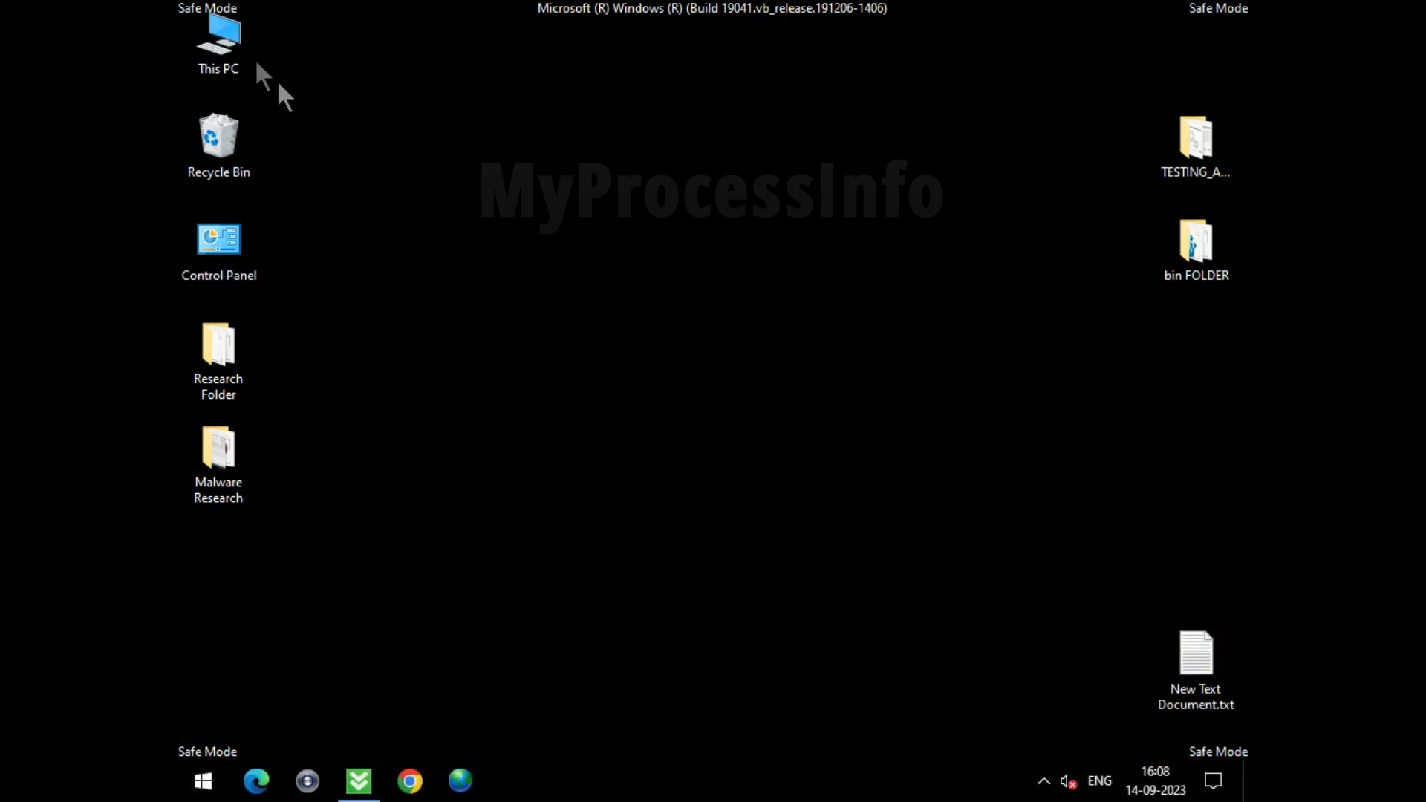
Step: Open the 123 user folder under Users on Local Disk (C:) in a maximized File Explorer window
{"action": "double_click", "coordinate": [228, 37]}
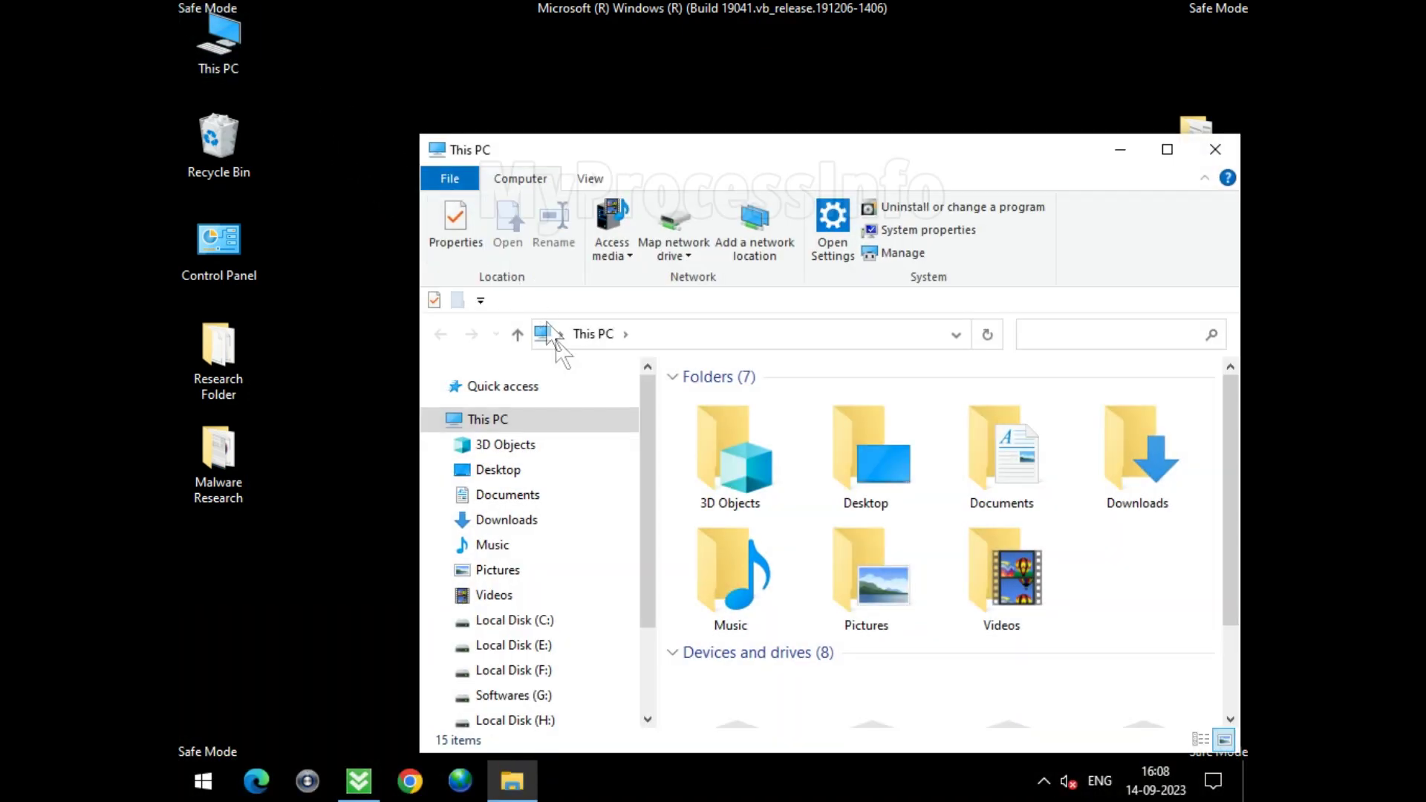
{"action": "left_click", "coordinate": [615, 621]}
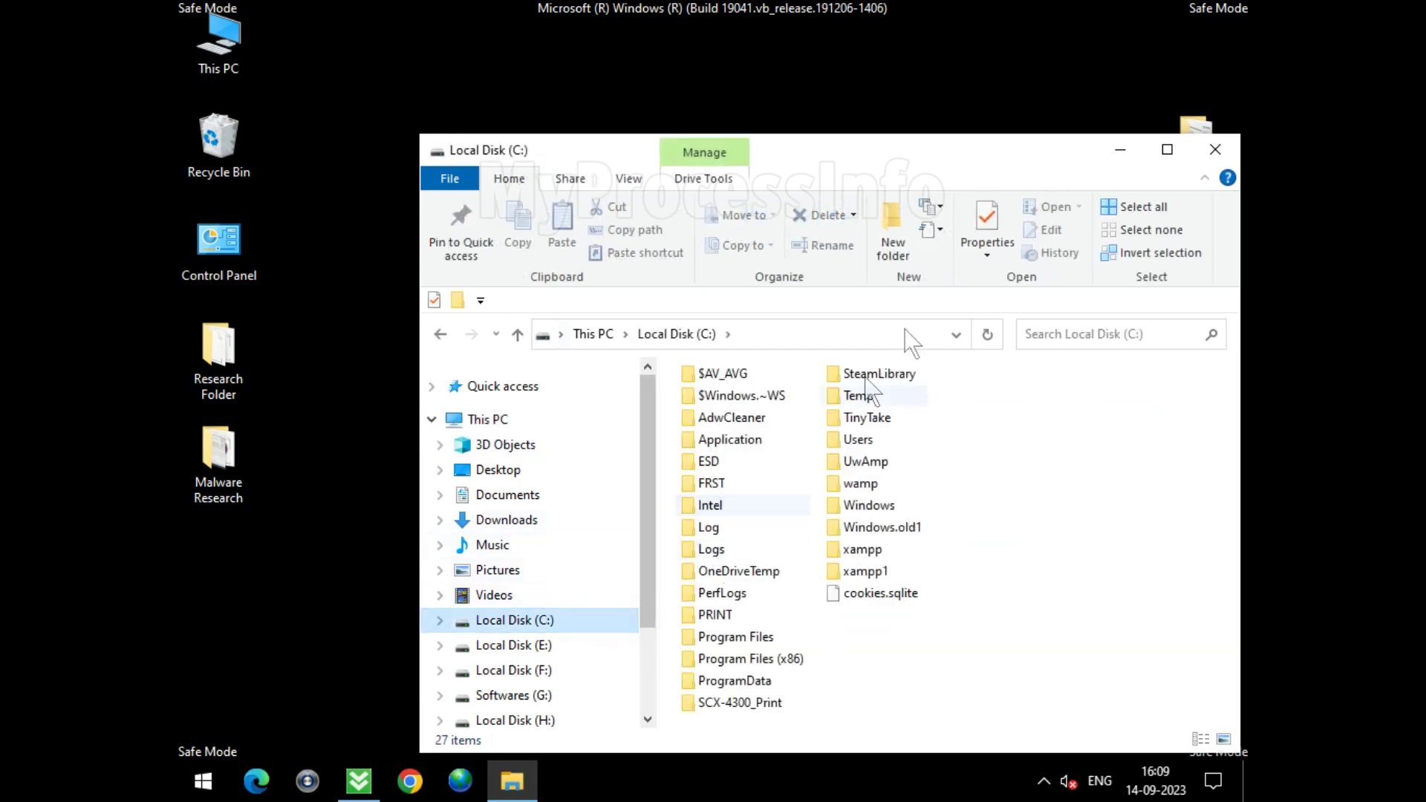
{"action": "double_click", "coordinate": [974, 161]}
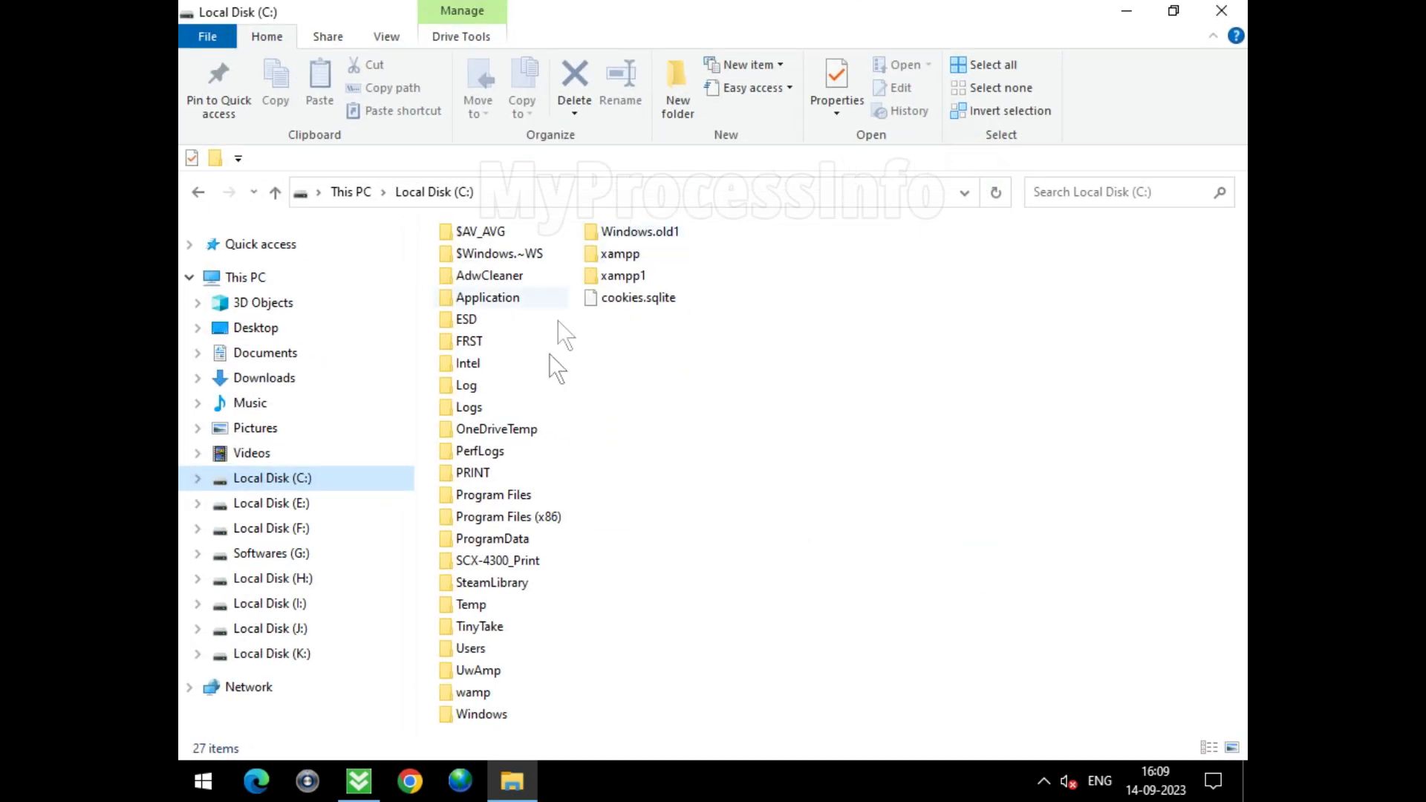
{"action": "double_click", "coordinate": [506, 650]}
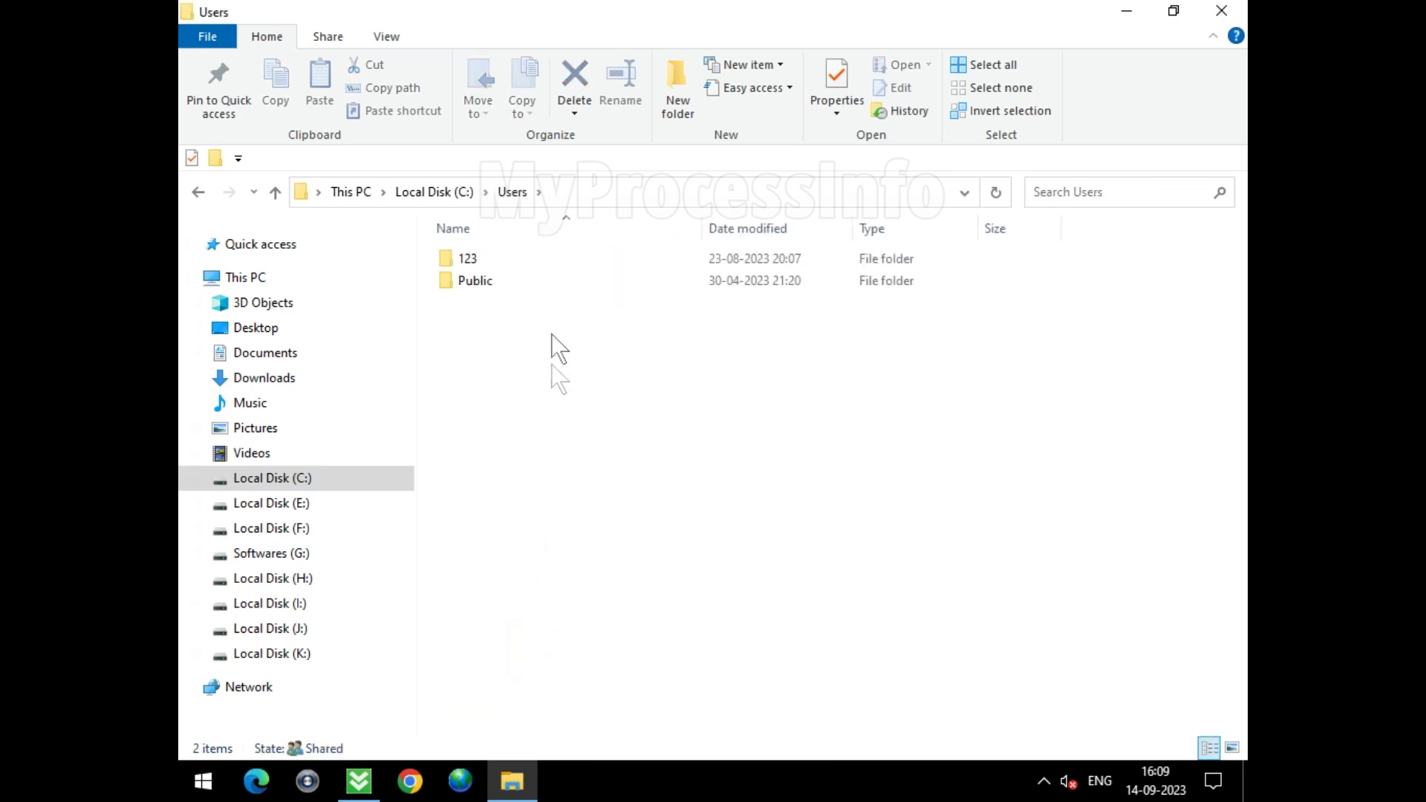
{"action": "left_click", "coordinate": [534, 256]}
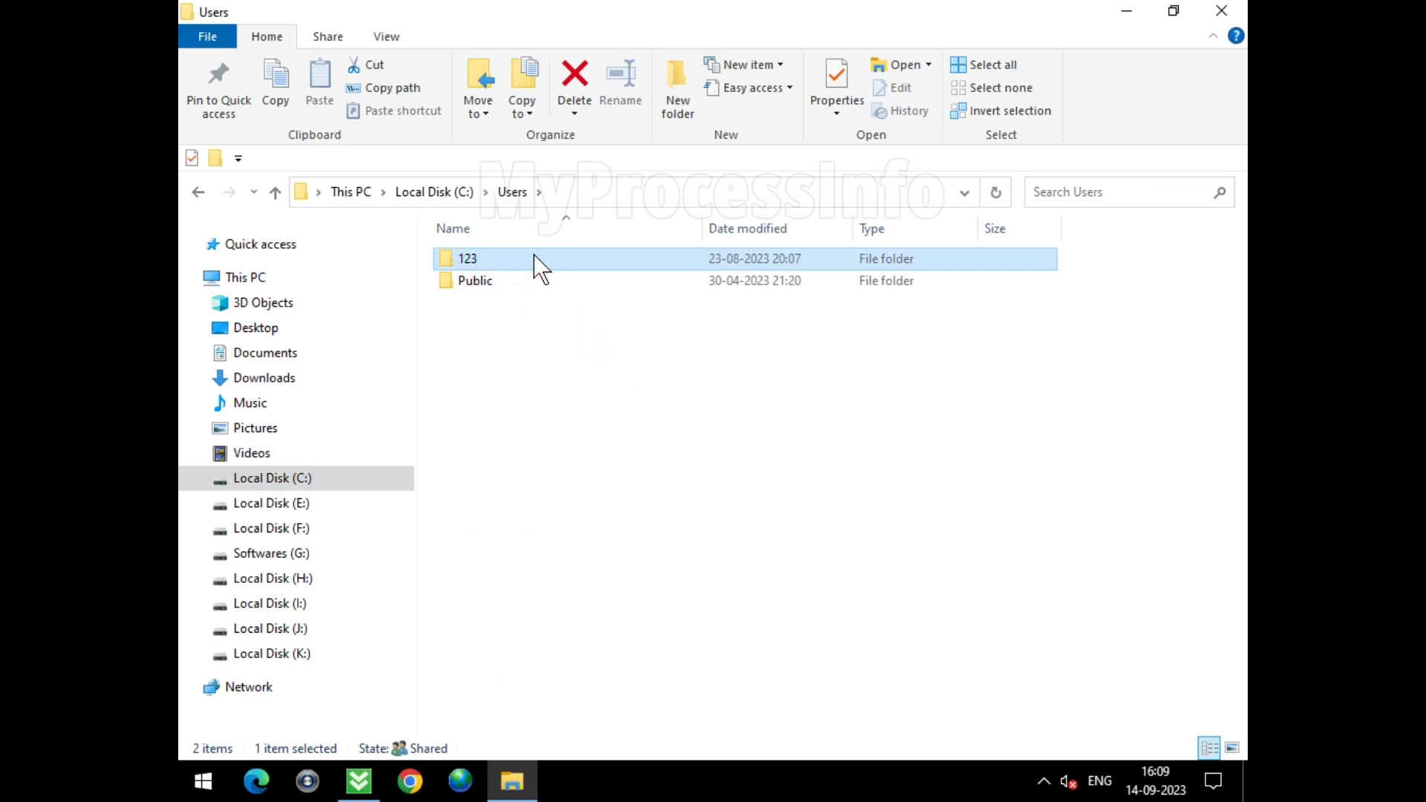
{"action": "double_click", "coordinate": [534, 256]}
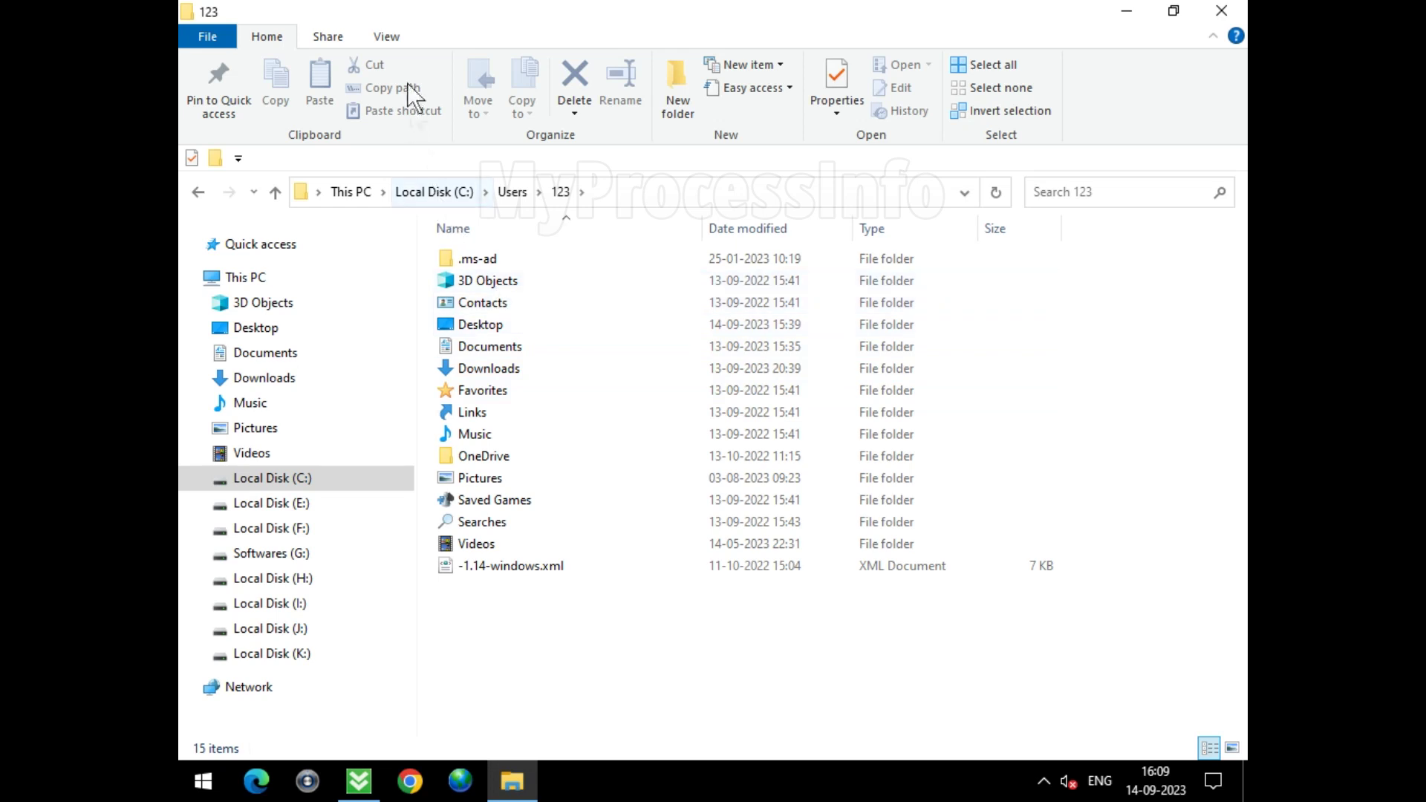
Step: Show hidden items in the user folder and open AppData\Roaming
{"action": "left_click", "coordinate": [389, 36]}
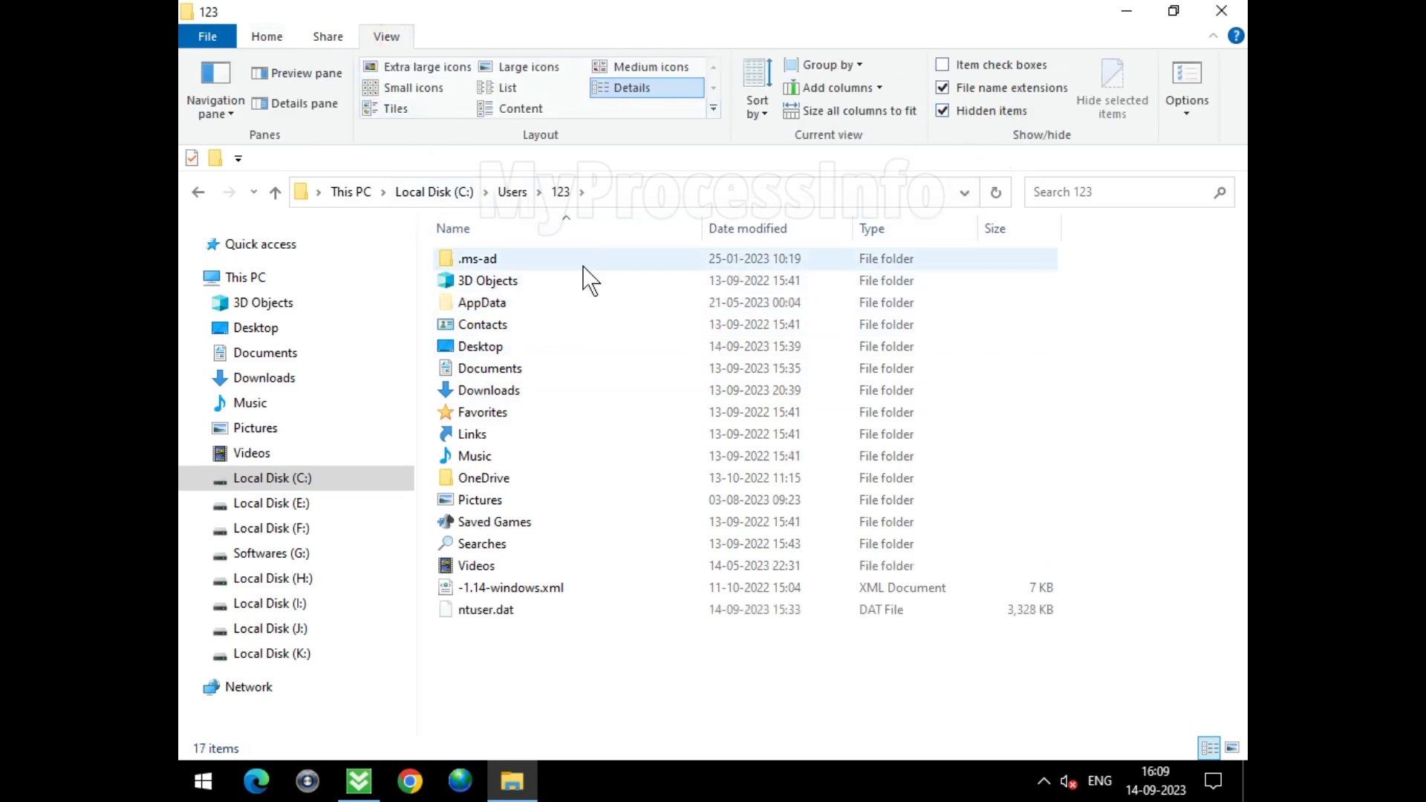
{"action": "left_click", "coordinate": [617, 306]}
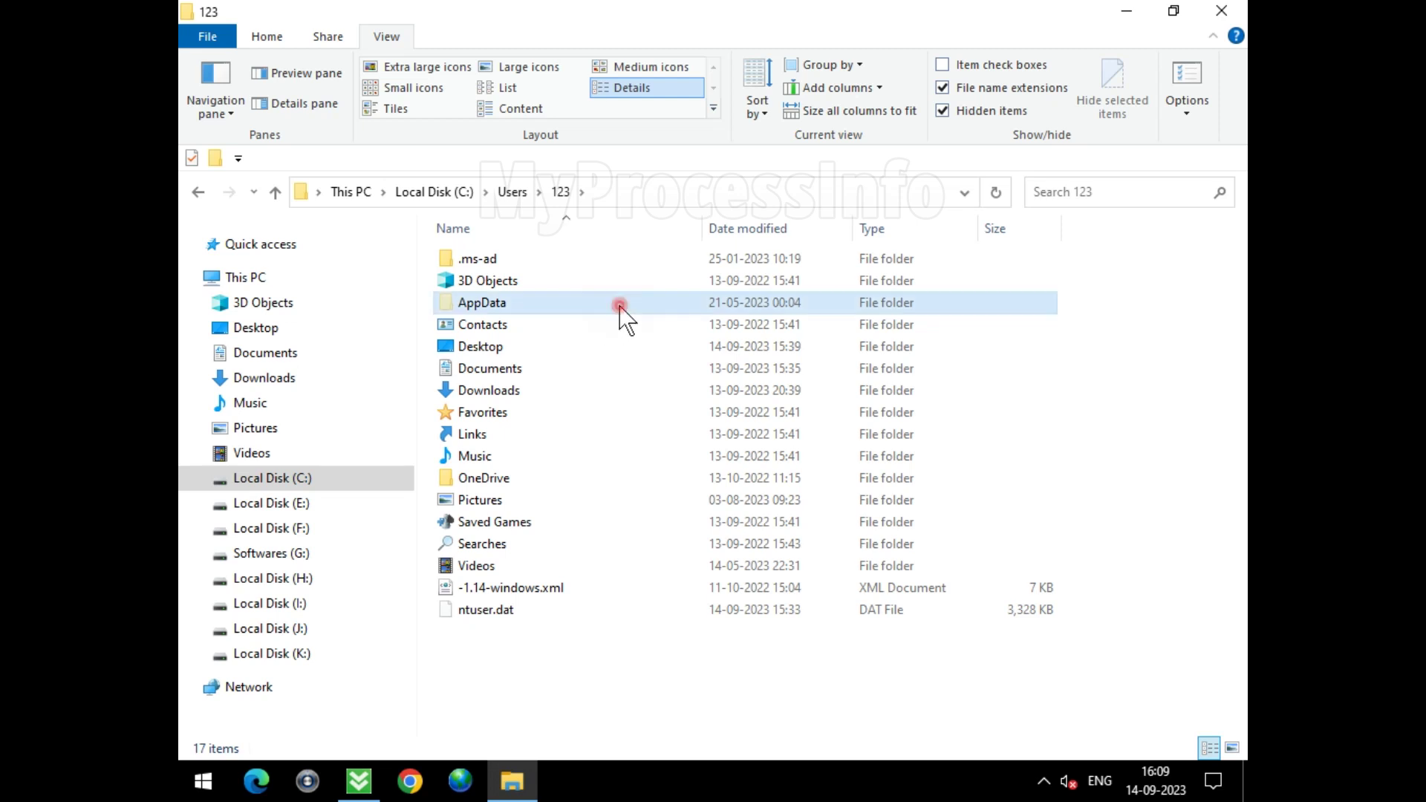
{"action": "double_click", "coordinate": [567, 308]}
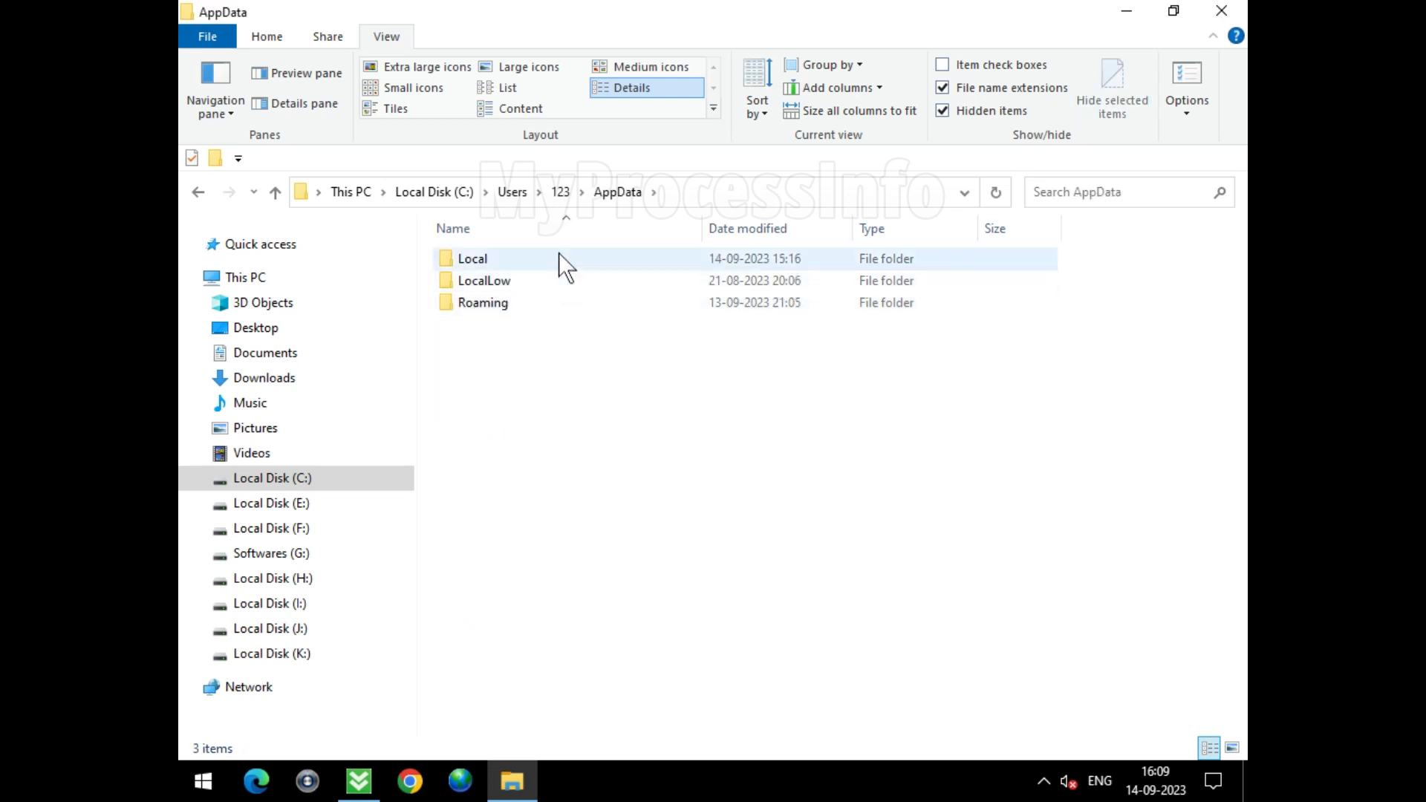
{"action": "left_click", "coordinate": [570, 307]}
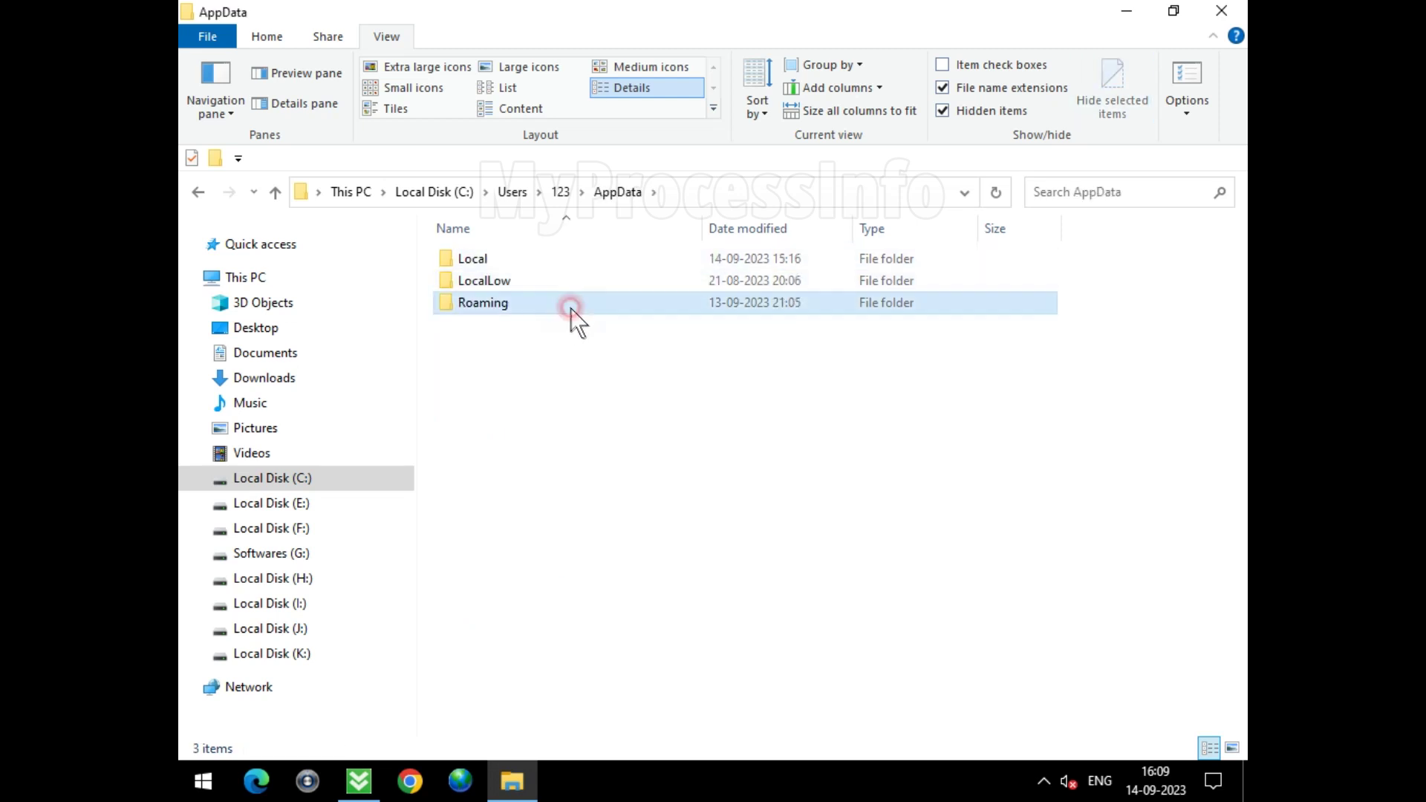
{"action": "double_click", "coordinate": [627, 307]}
Step: Delete setup.exe from the x0Jsekse3sx0 folder inside Roaming and close the File Explorer window
{"action": "scroll", "coordinate": [598, 503], "scroll_direction": "down", "scroll_amount": 2}
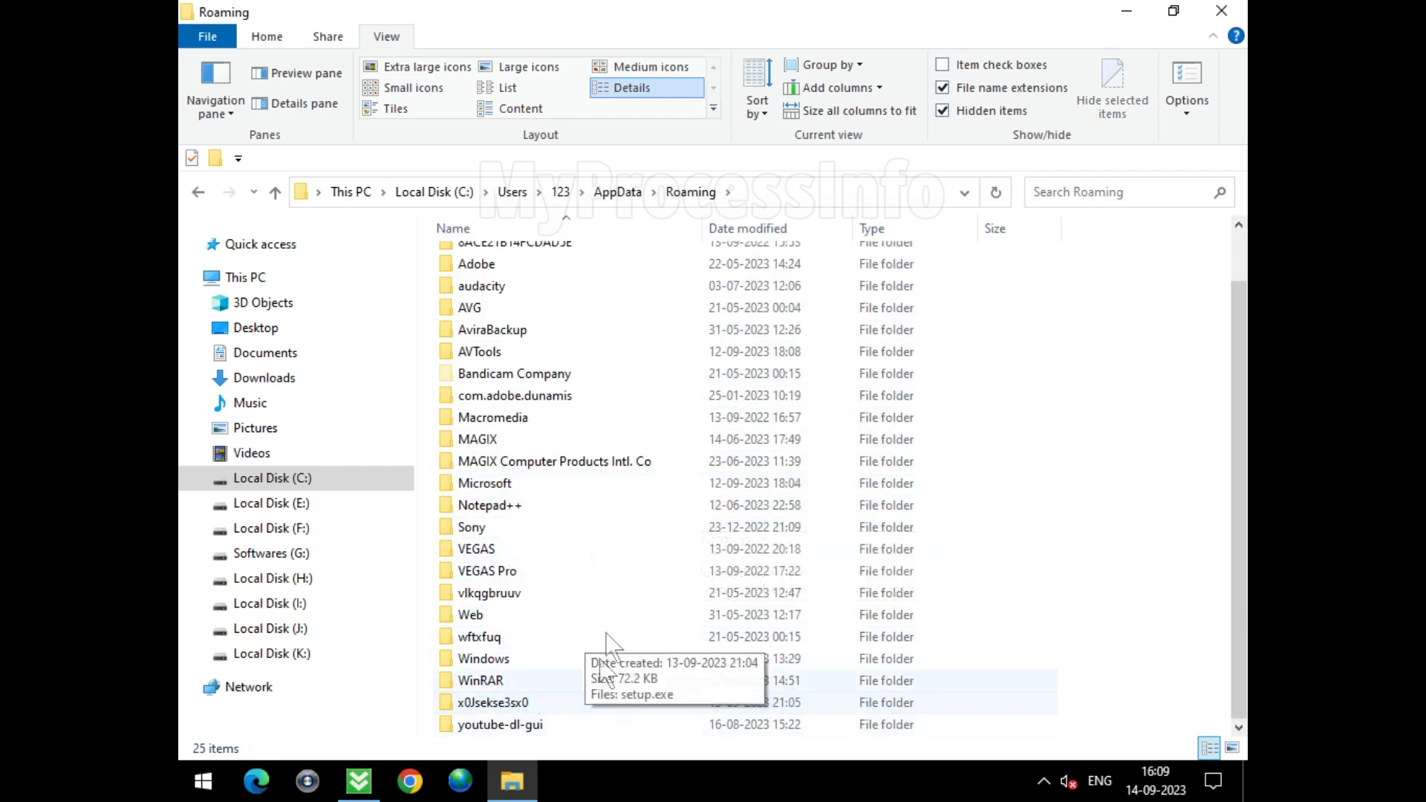
{"action": "left_click", "coordinate": [601, 704]}
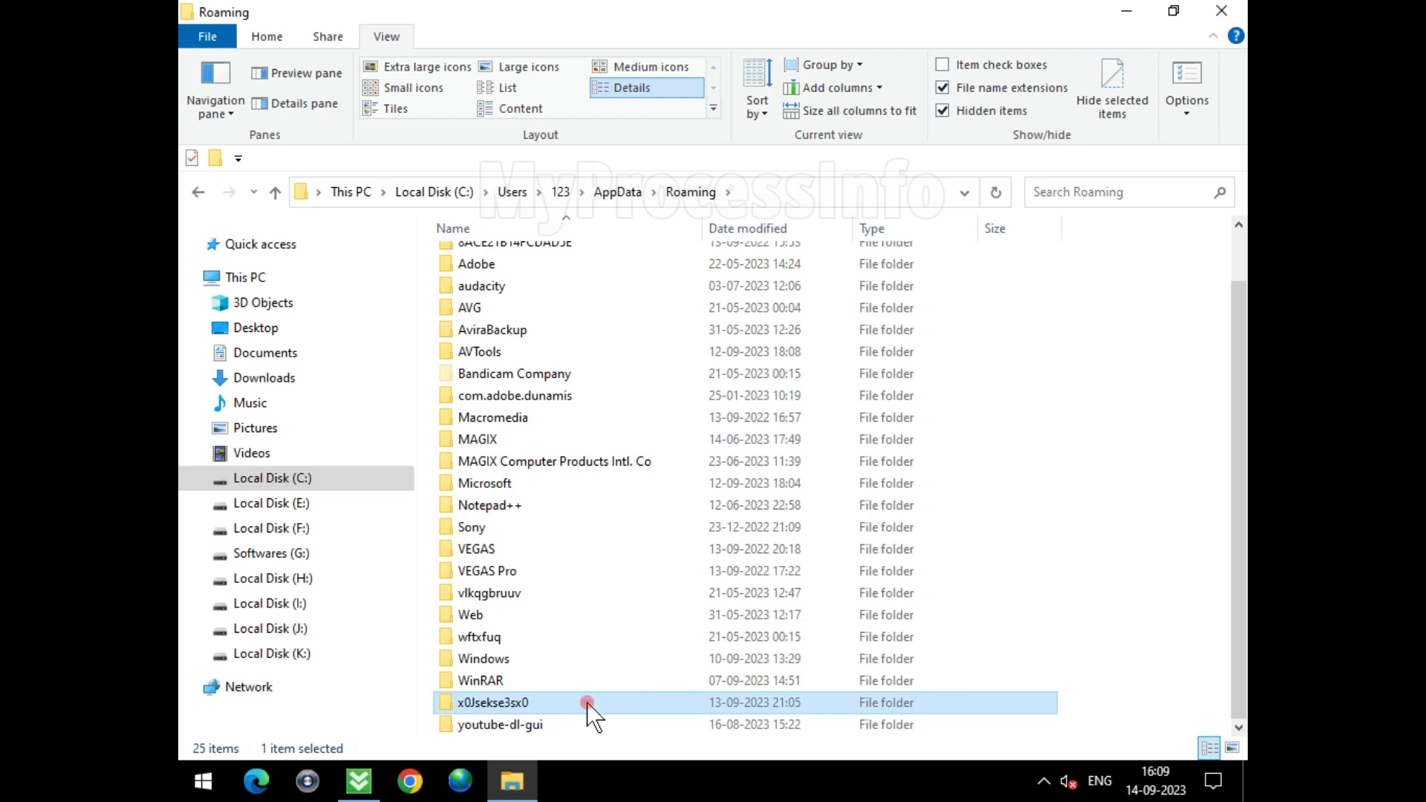
{"action": "double_click", "coordinate": [587, 704]}
{"action": "left_click", "coordinate": [512, 260]}
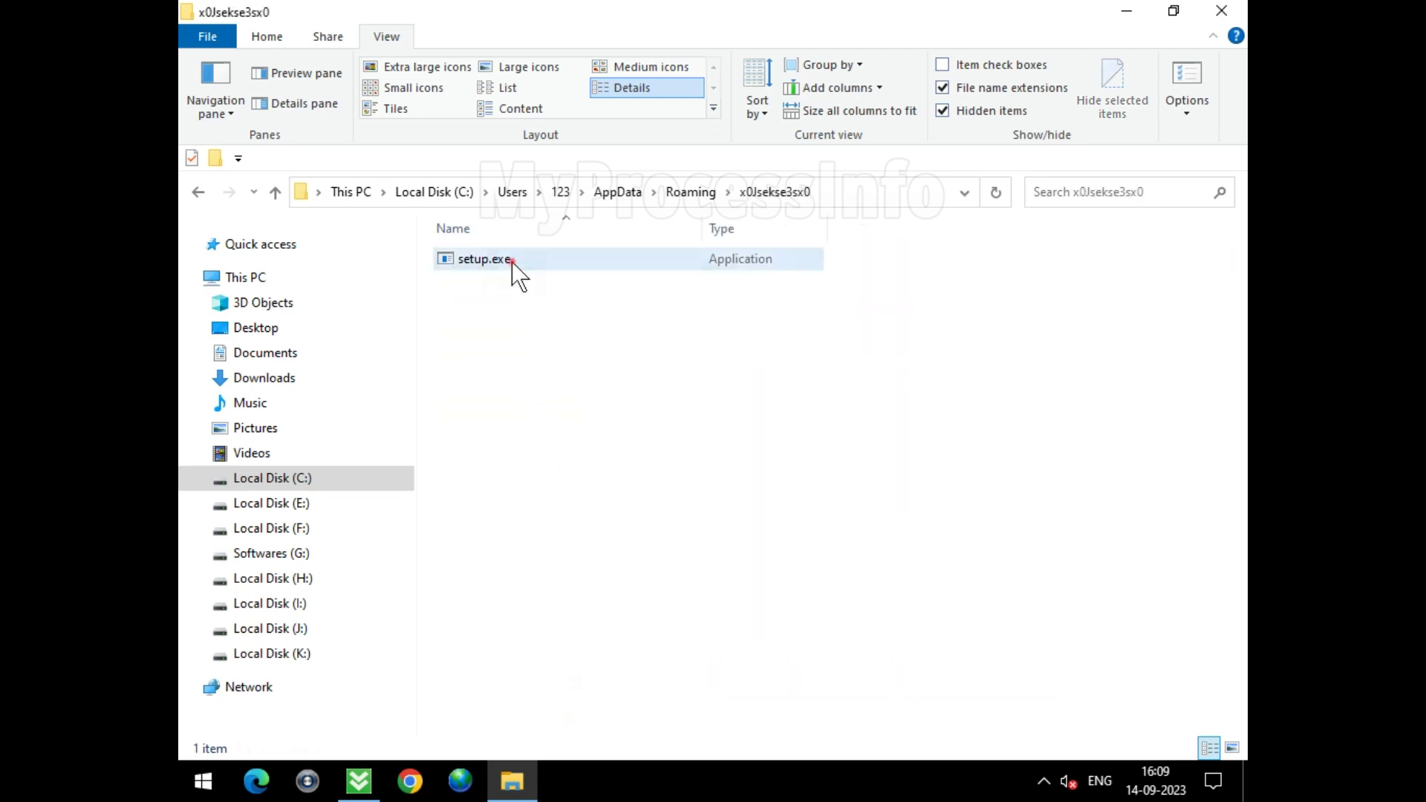
{"action": "right_click", "coordinate": [526, 254]}
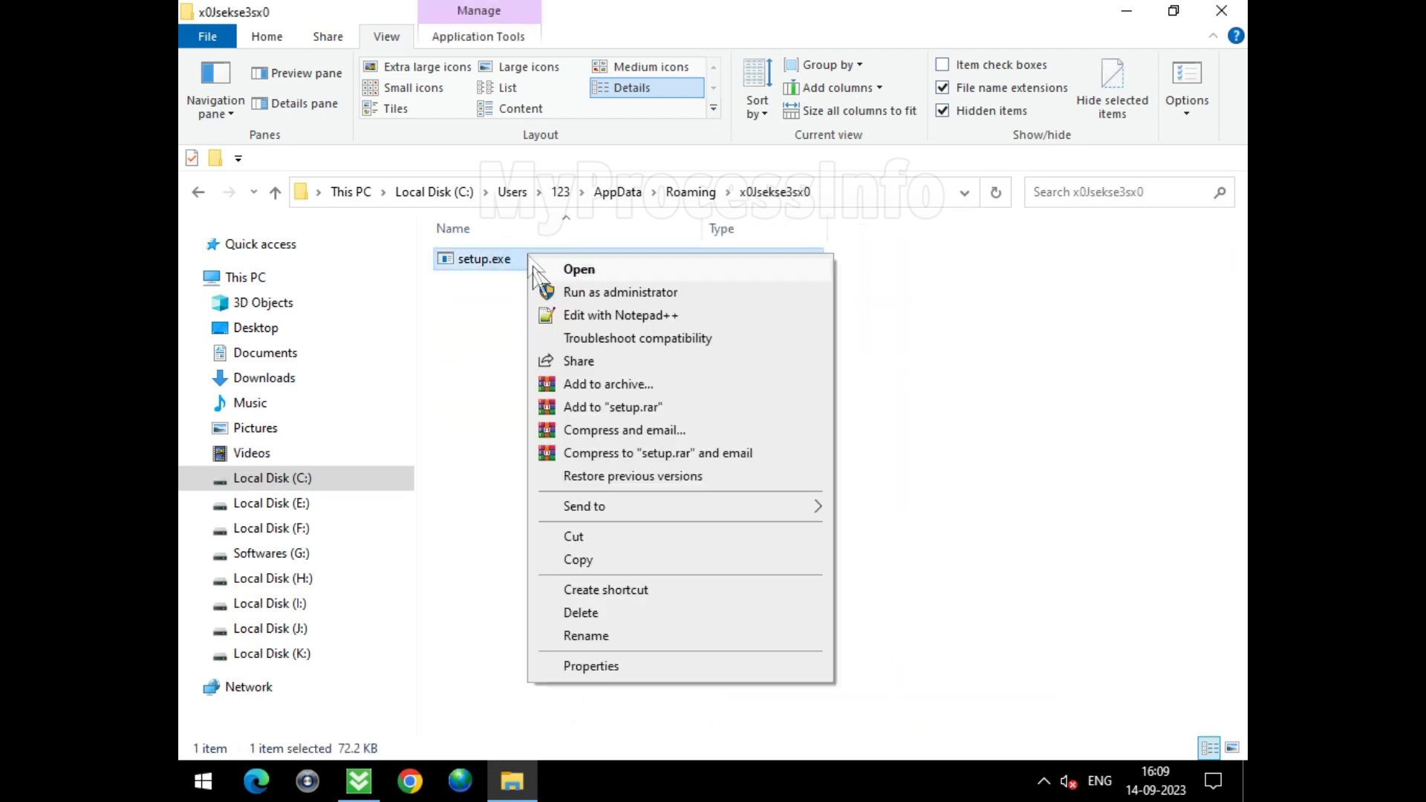
{"action": "left_click", "coordinate": [715, 623]}
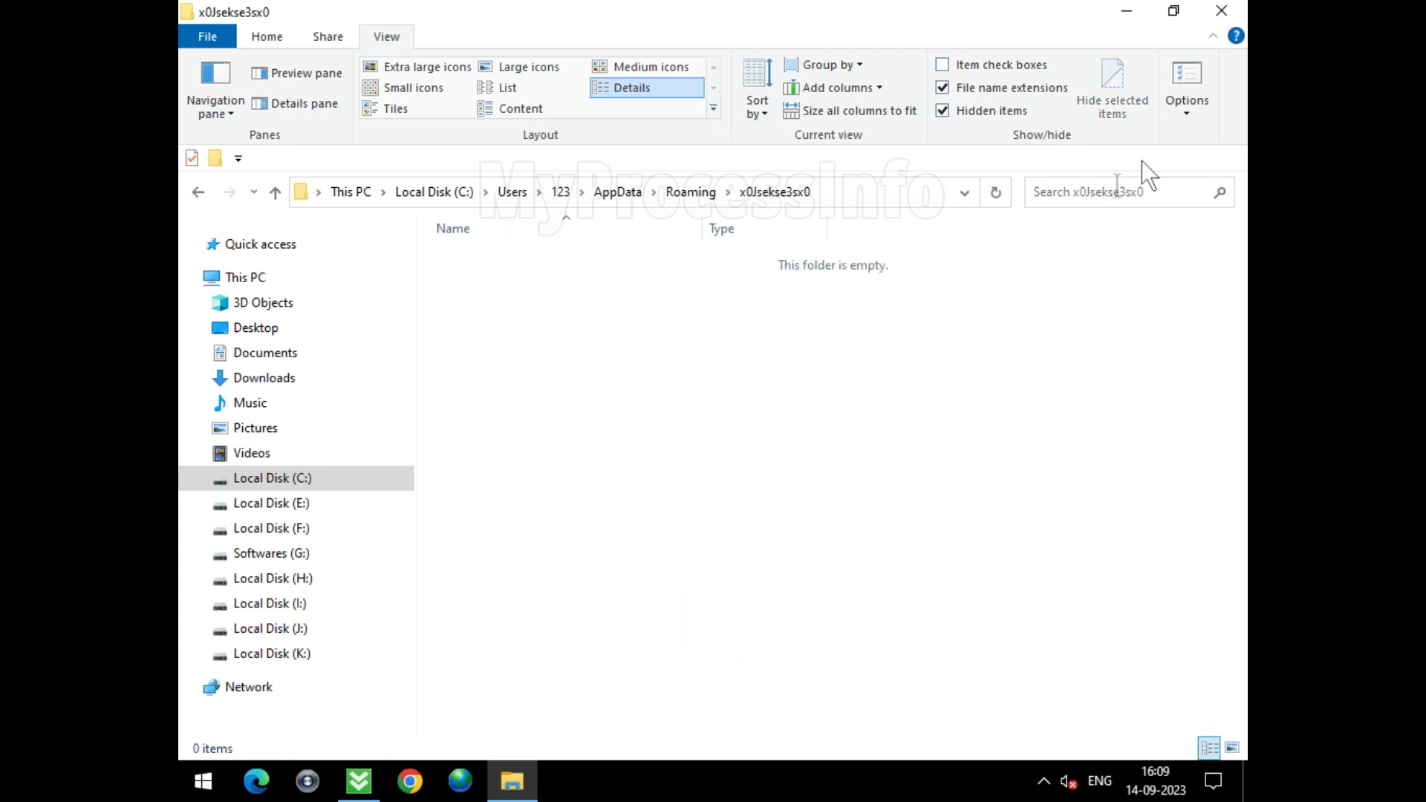
{"action": "left_click", "coordinate": [1237, 15]}
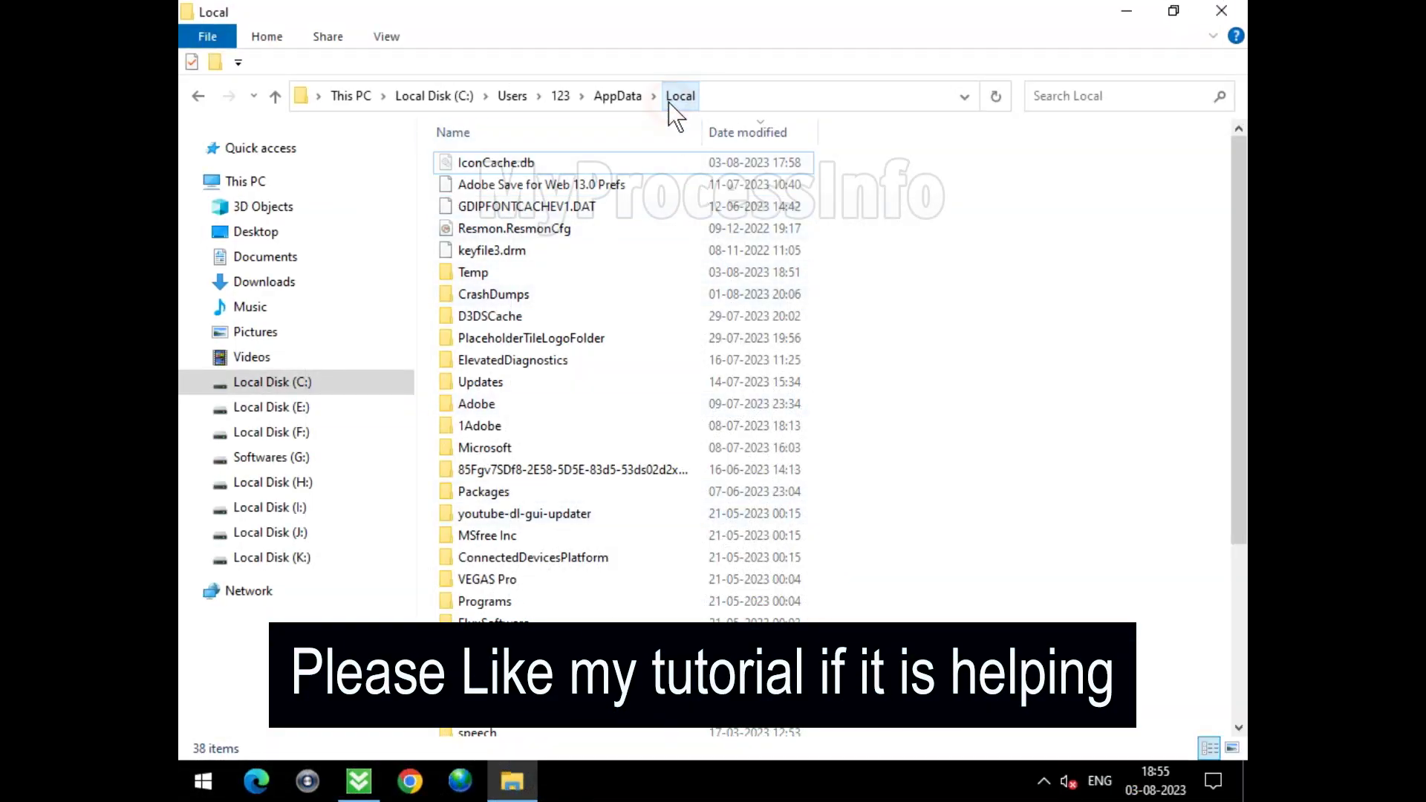
Step: Open the Temp folder under AppData\Local and inspect the contents of its _ls_m5x0 subfolder
{"action": "left_click", "coordinate": [583, 279]}
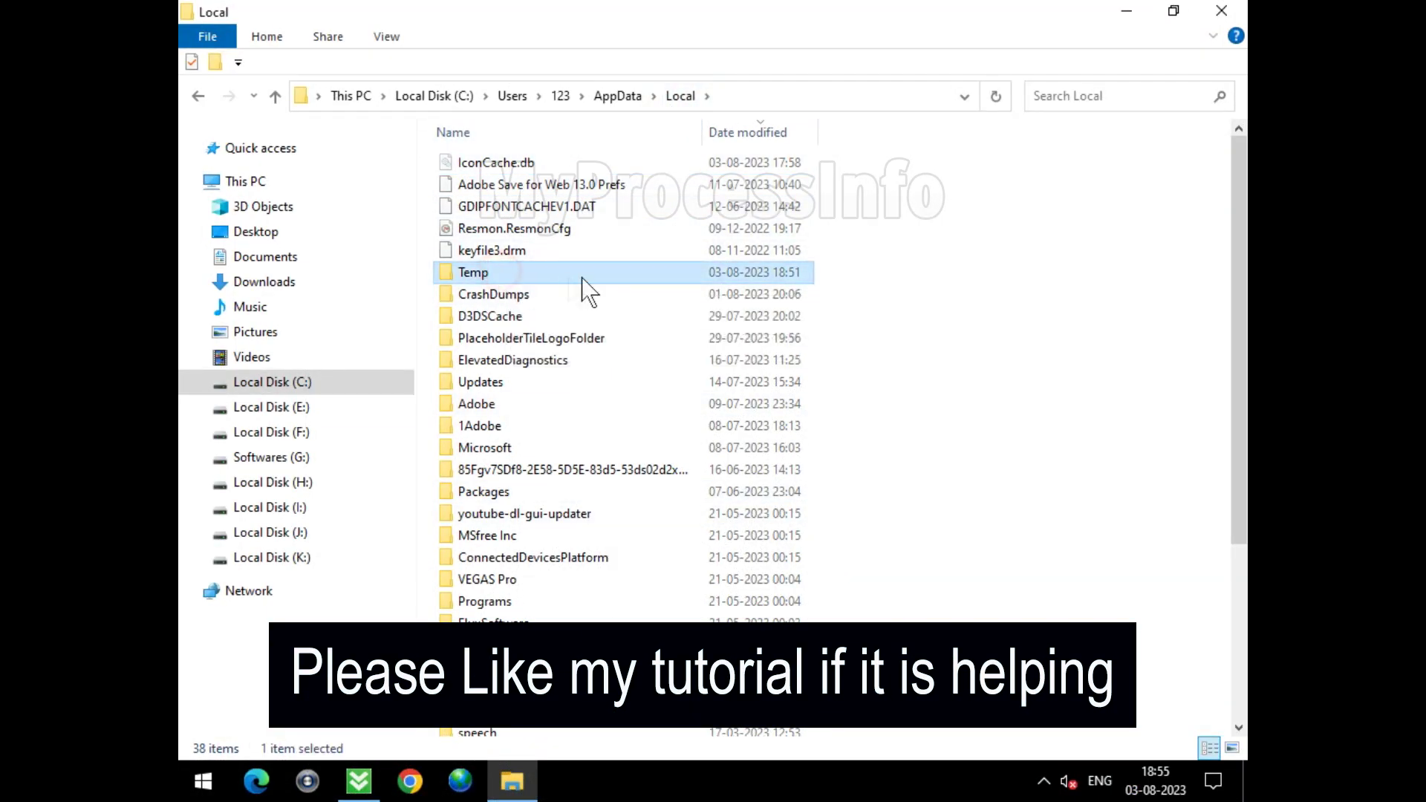
{"action": "double_click", "coordinate": [636, 279]}
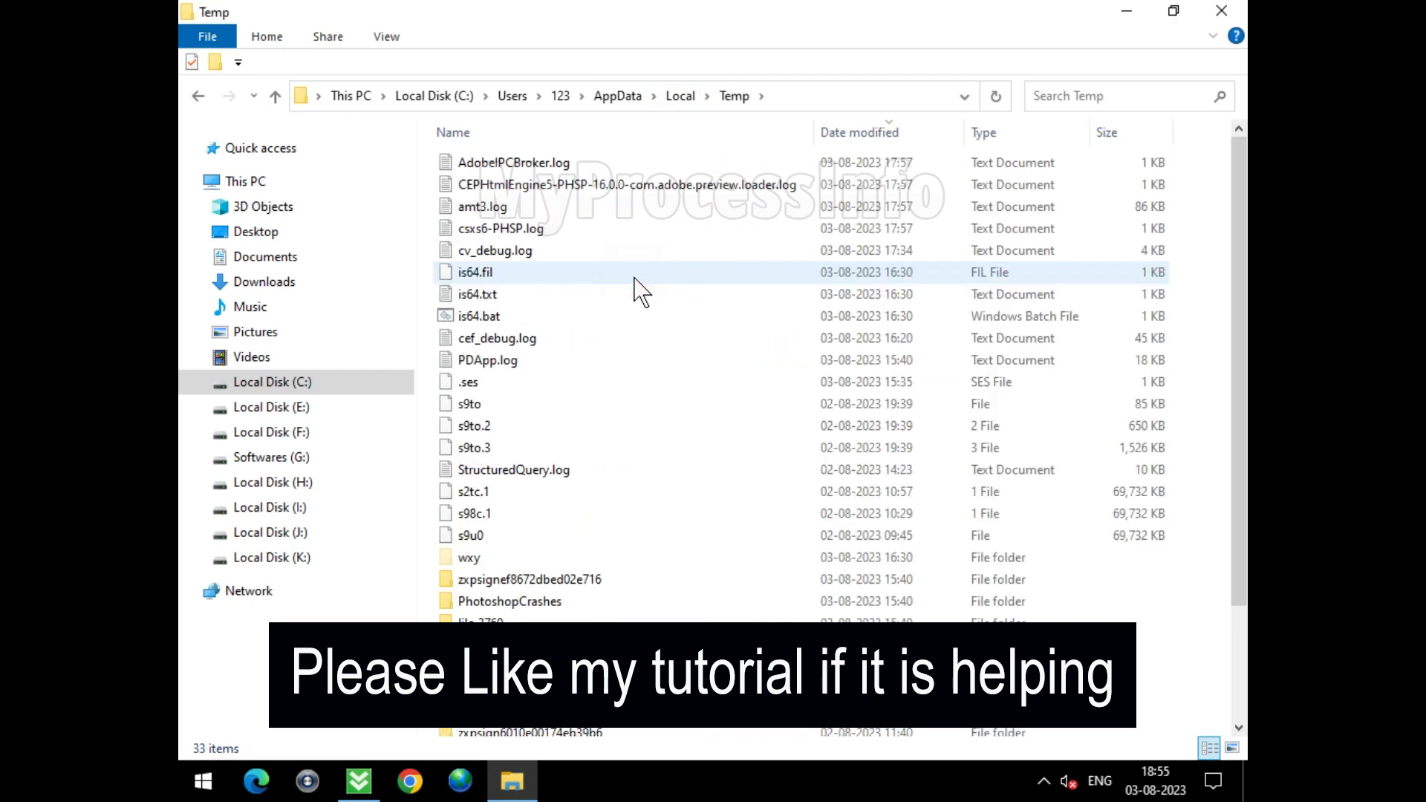
{"action": "scroll", "coordinate": [655, 324], "scroll_direction": "down", "scroll_amount": 2}
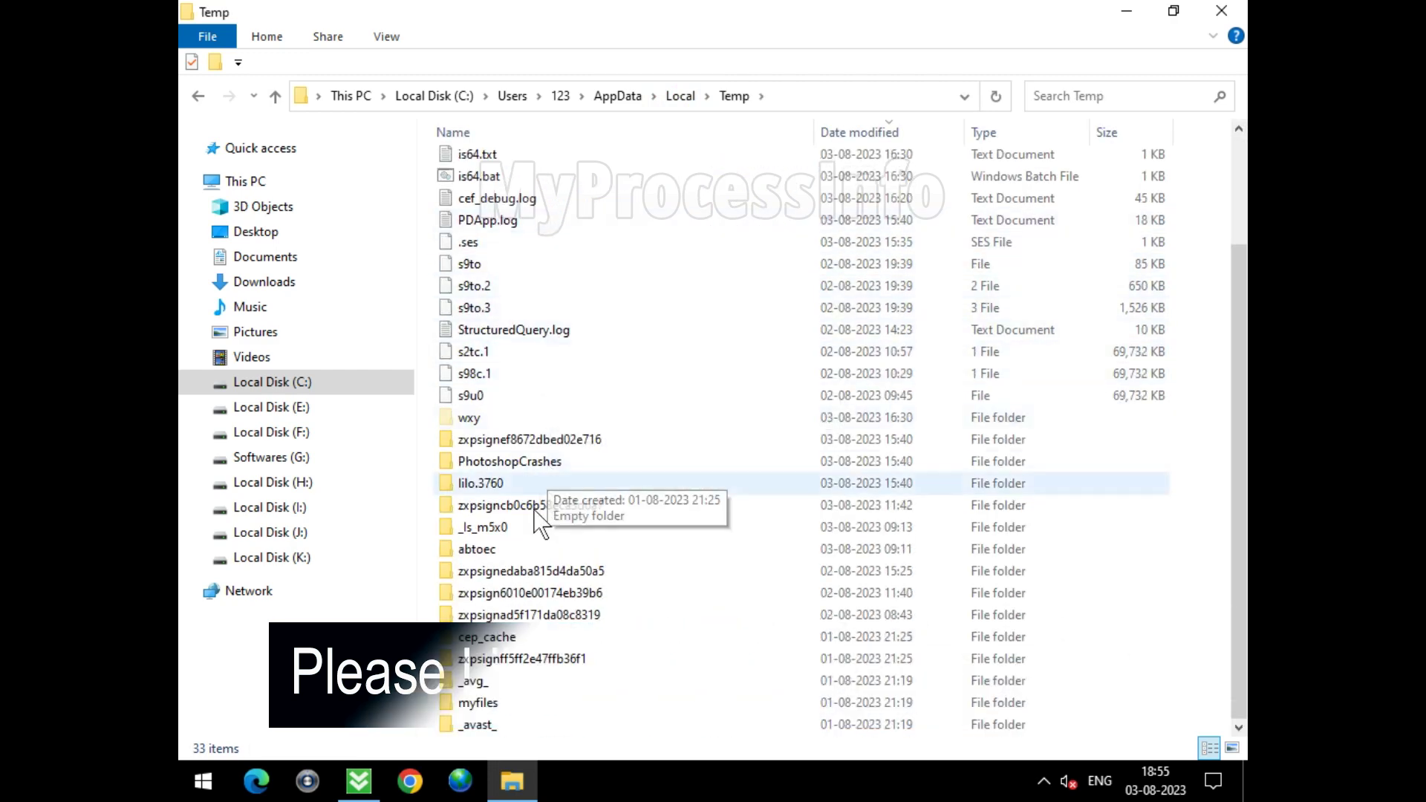
{"action": "left_click", "coordinate": [603, 527]}
{"action": "double_click", "coordinate": [603, 528]}
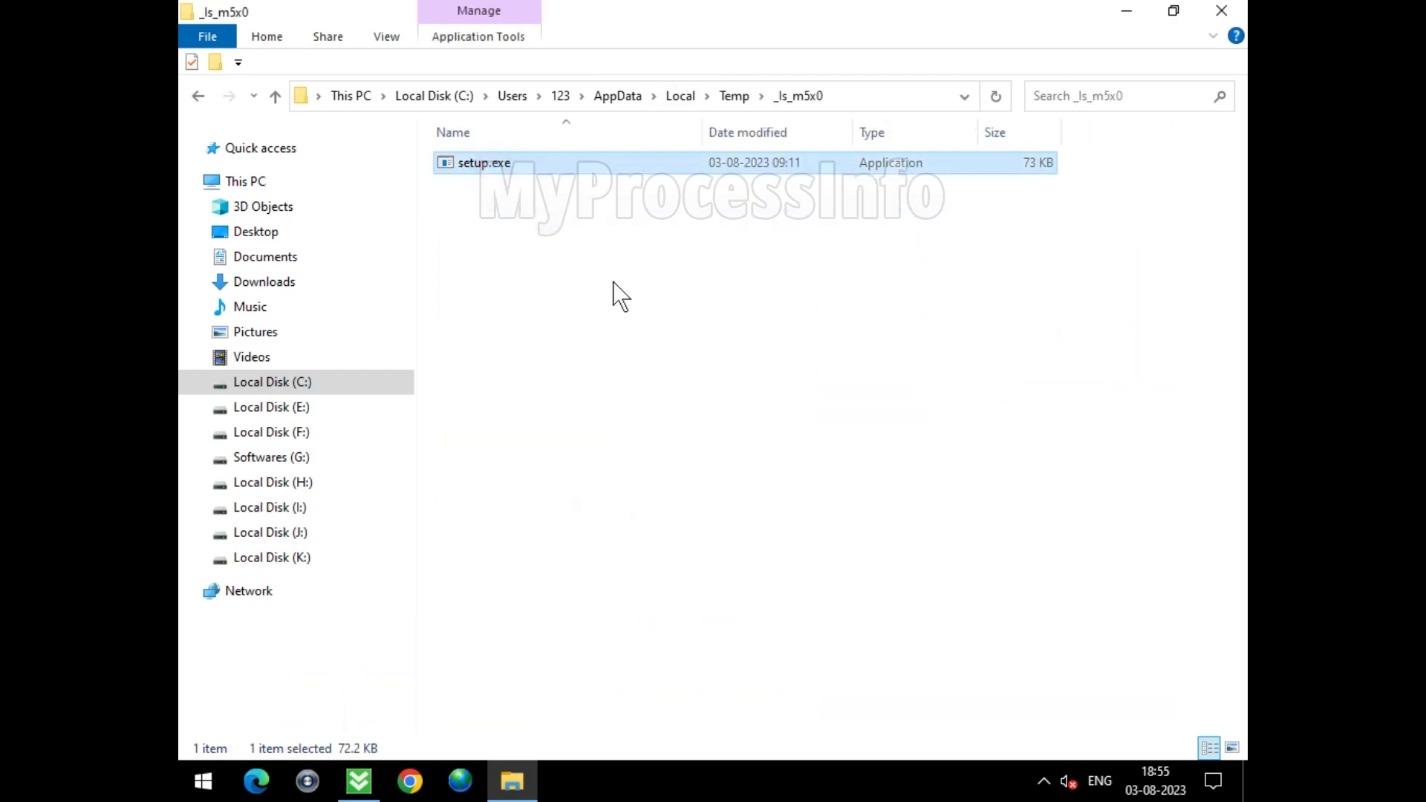
Step: Return to the AppData\Local\Temp folder and delete all files and folders in it
{"action": "left_click", "coordinate": [739, 104]}
{"action": "right_click", "coordinate": [708, 384]}
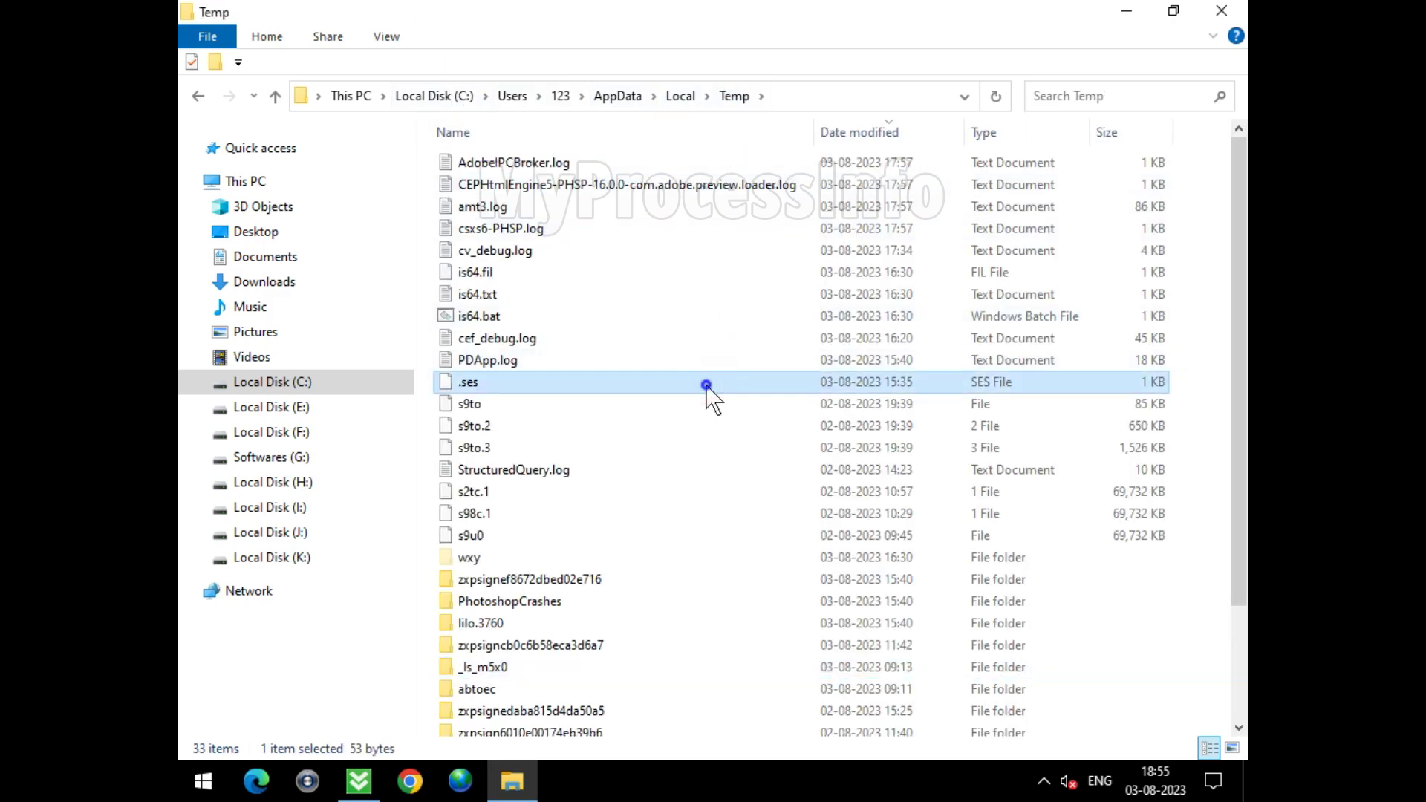
{"action": "left_click", "coordinate": [714, 403]}
{"action": "scroll", "coordinate": [714, 404], "scroll_direction": "down", "scroll_amount": 2}
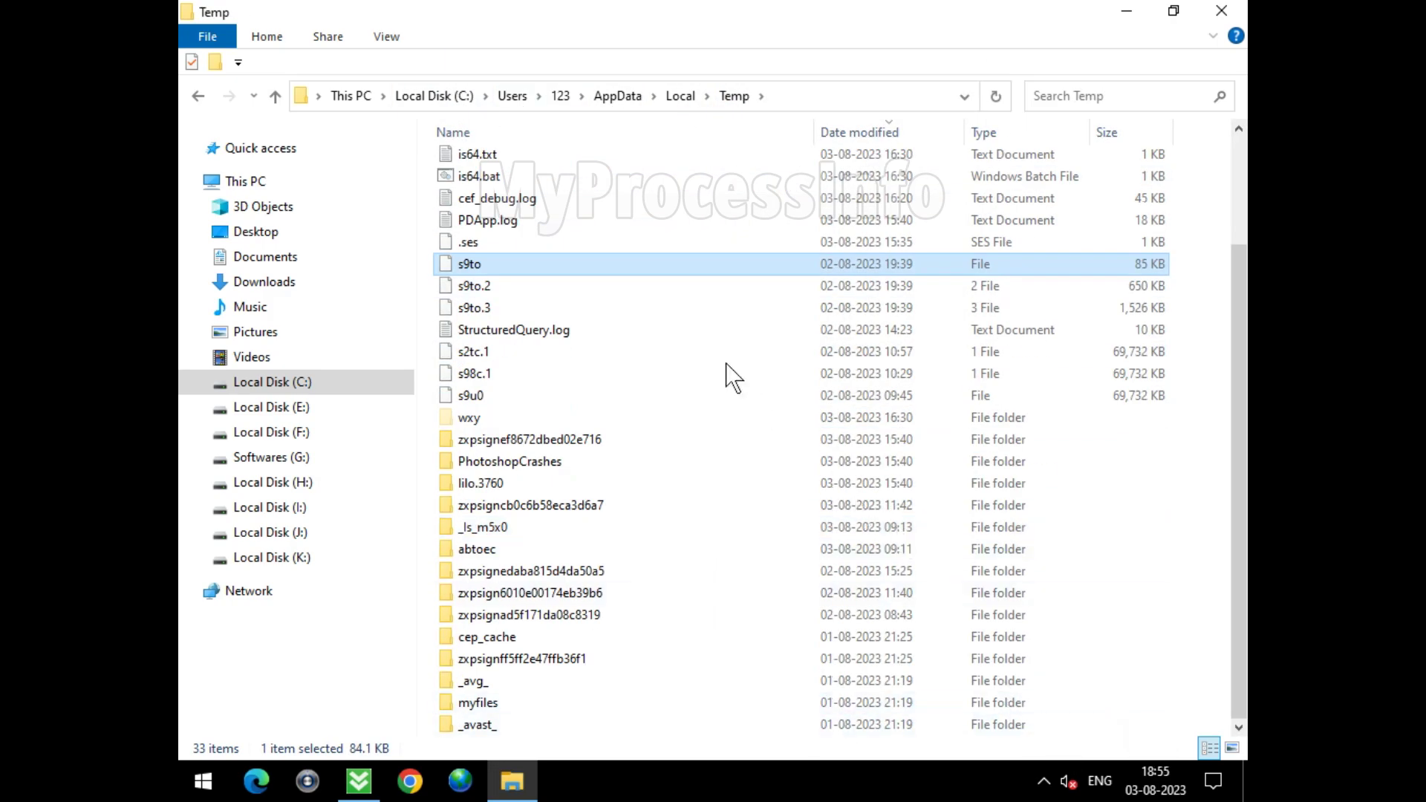
{"action": "scroll", "coordinate": [733, 329], "scroll_direction": "up", "scroll_amount": 2}
{"action": "left_click", "coordinate": [729, 295]}
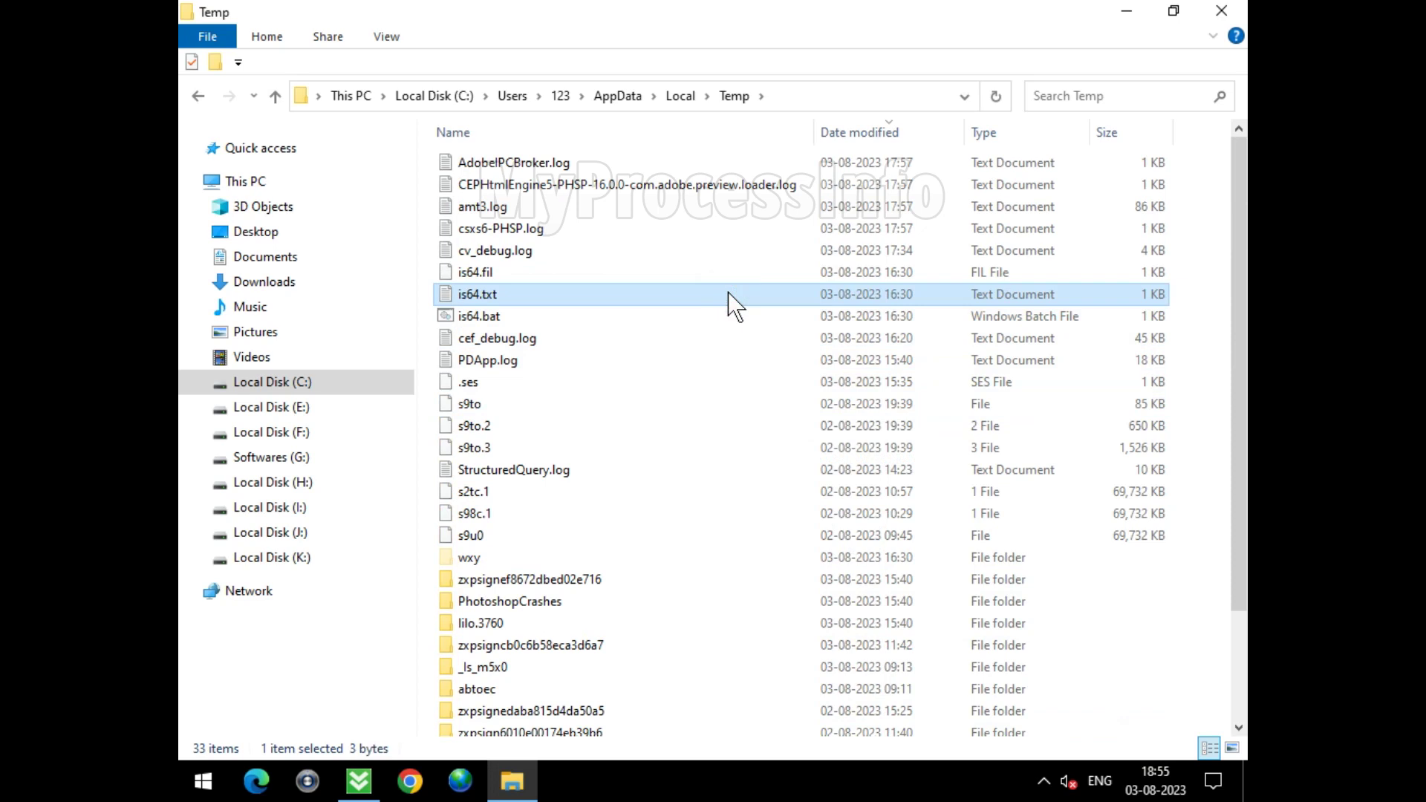
{"action": "key", "text": "ctrl+a"}
{"action": "right_click", "coordinate": [716, 283]}
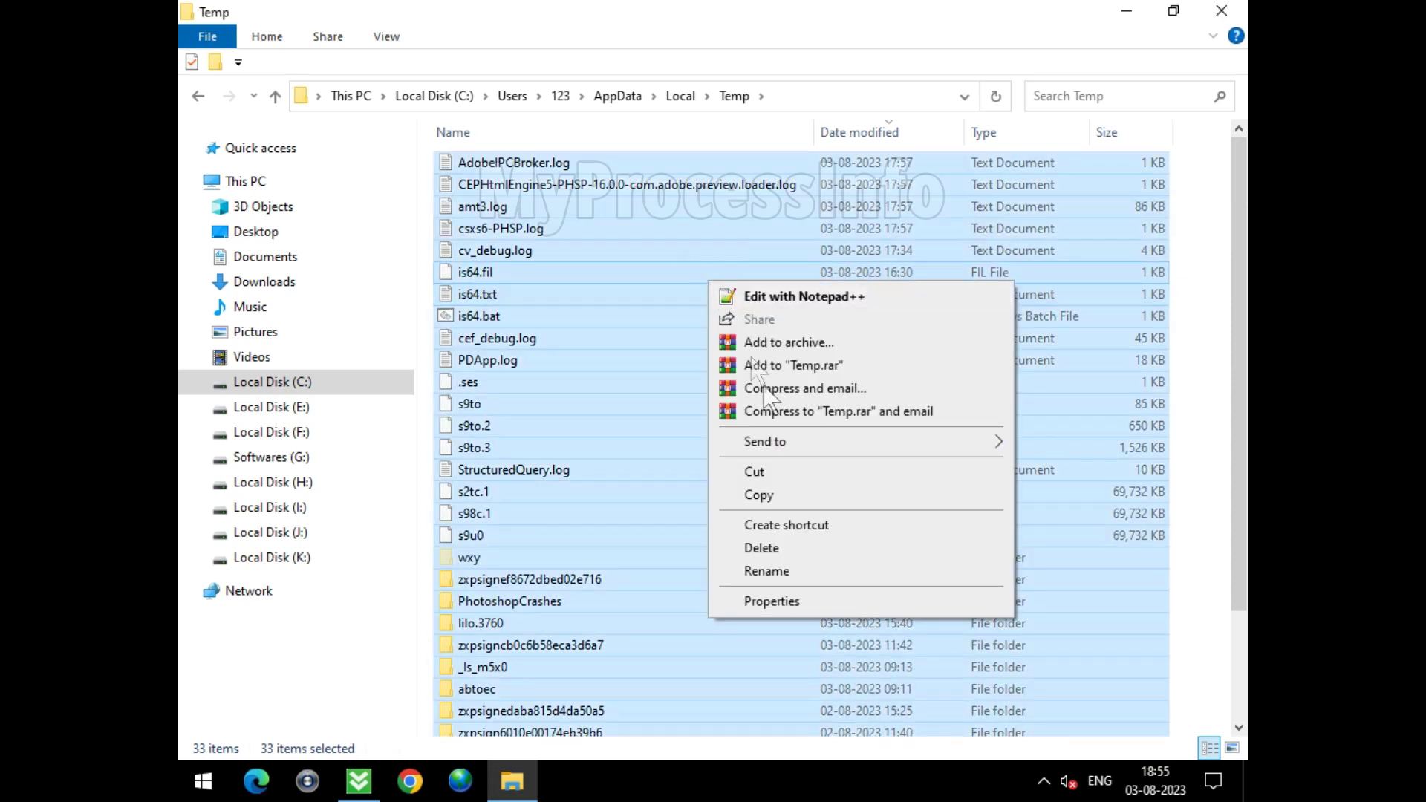
{"action": "left_click", "coordinate": [810, 548]}
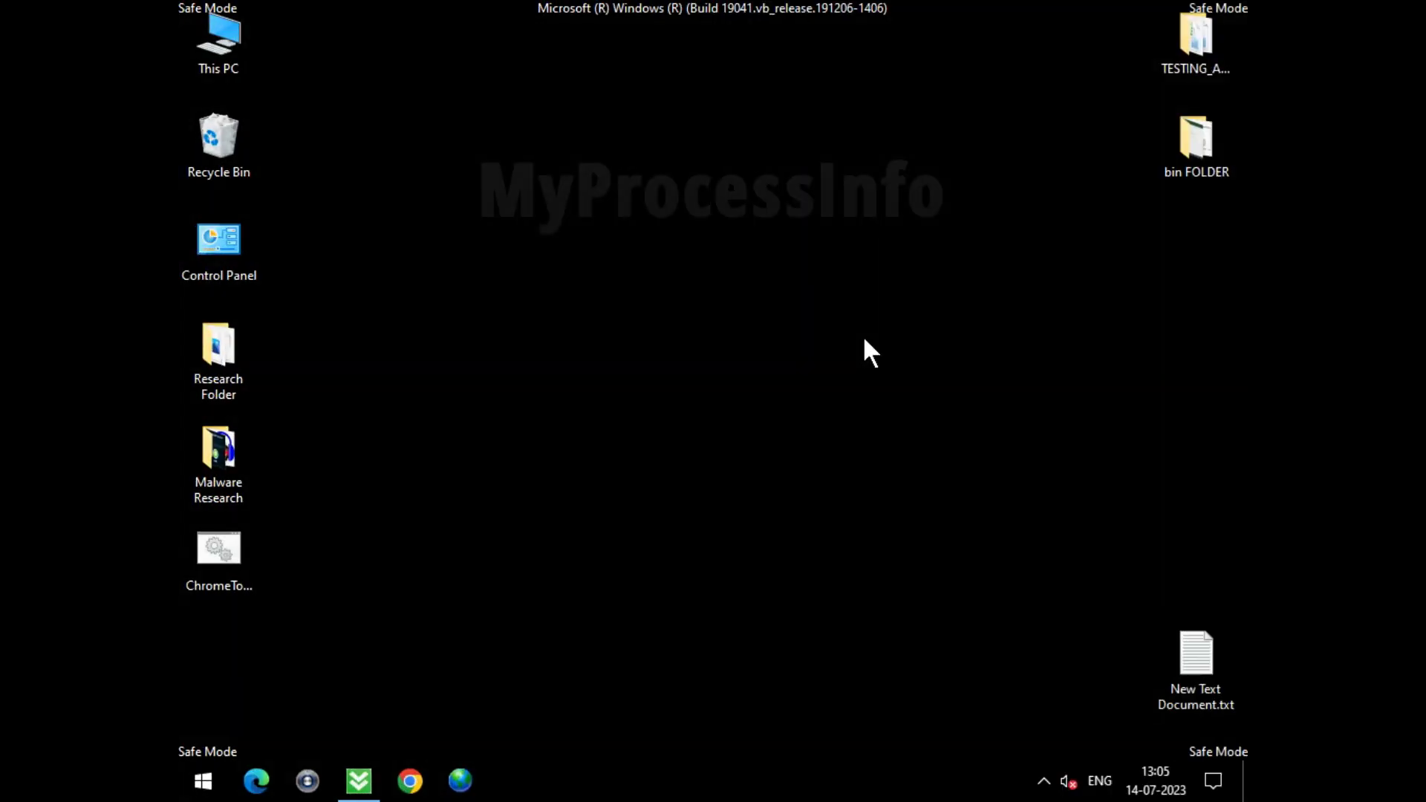
Step: Run msconfig to open System Configuration
{"action": "key", "text": "super+r"}
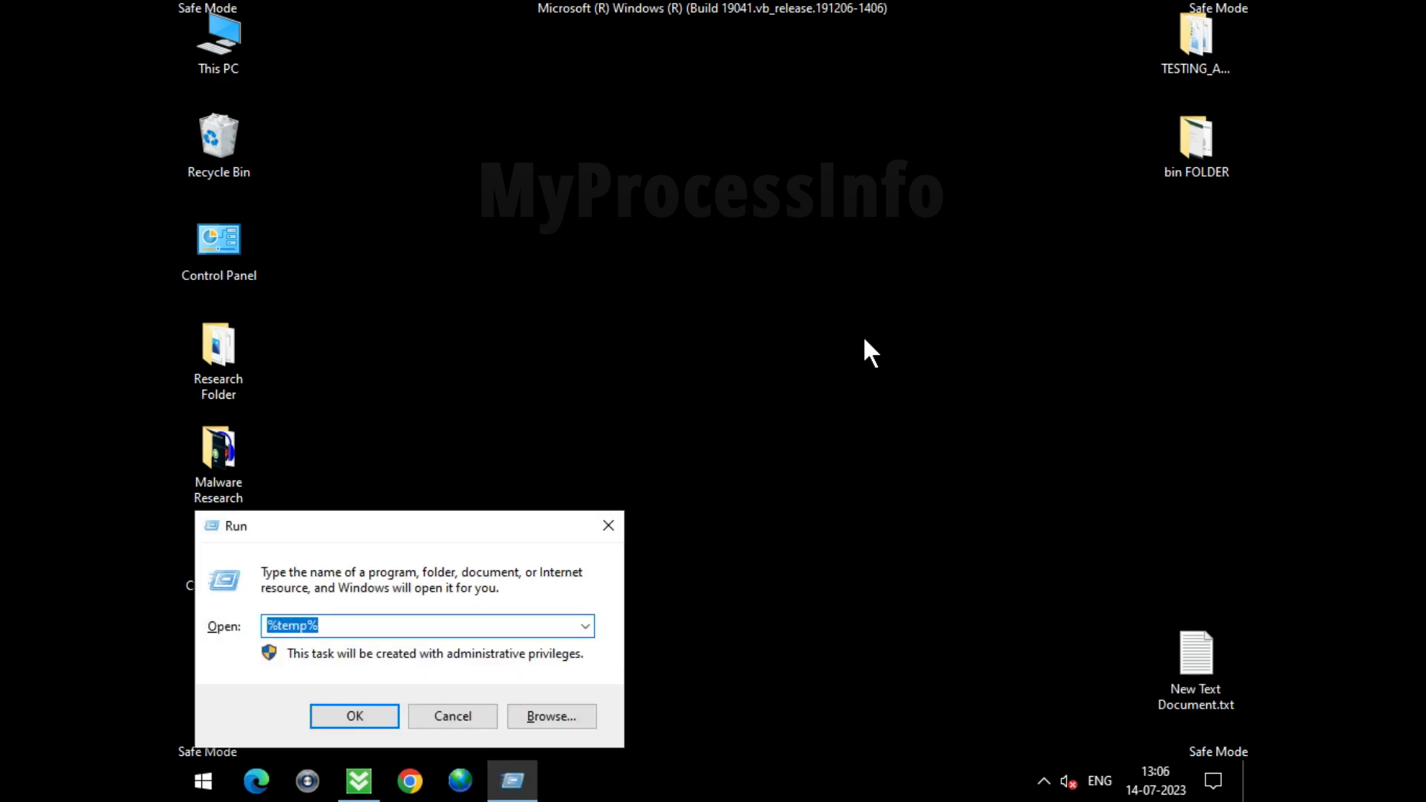
{"action": "type", "text": "MS"}
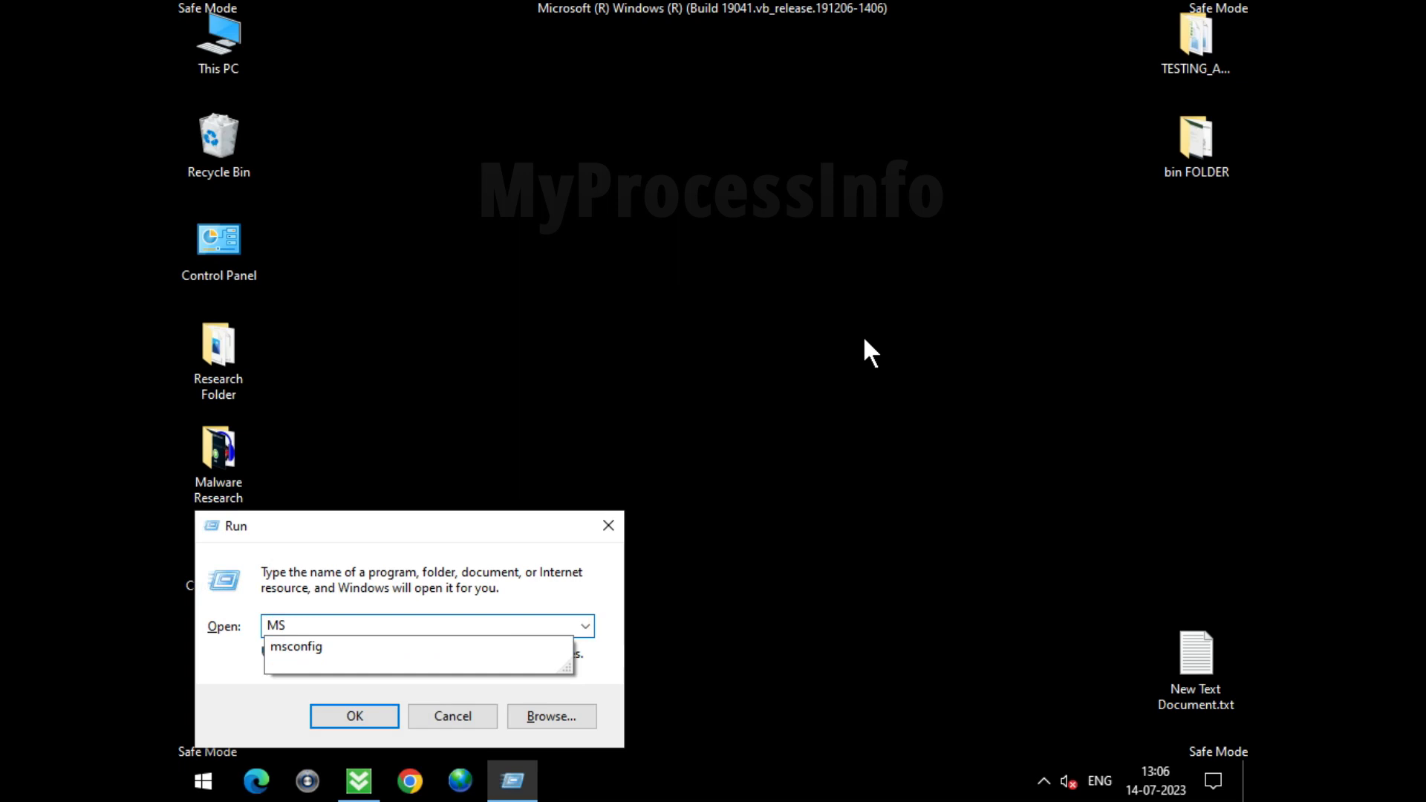
{"action": "left_click", "coordinate": [364, 648]}
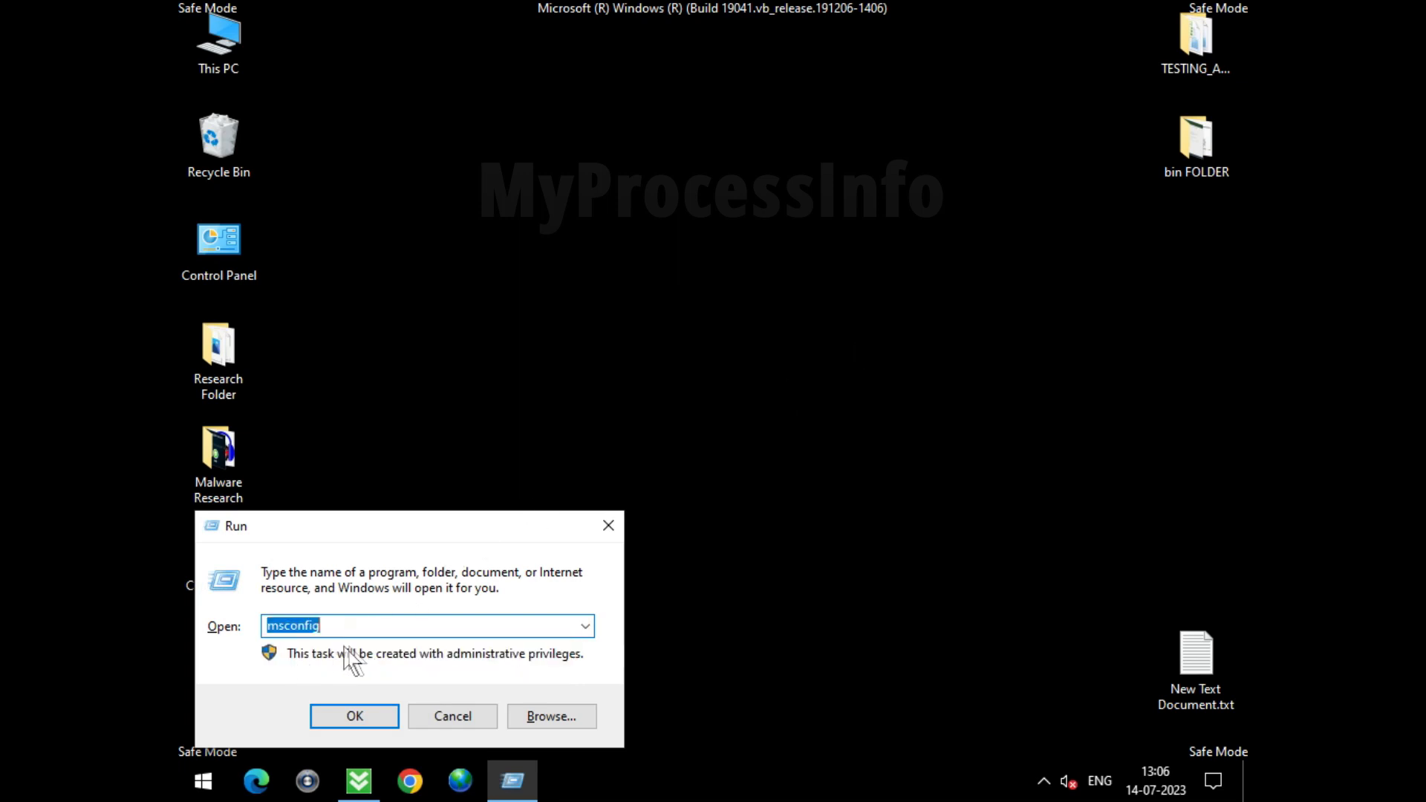
{"action": "left_click", "coordinate": [365, 710]}
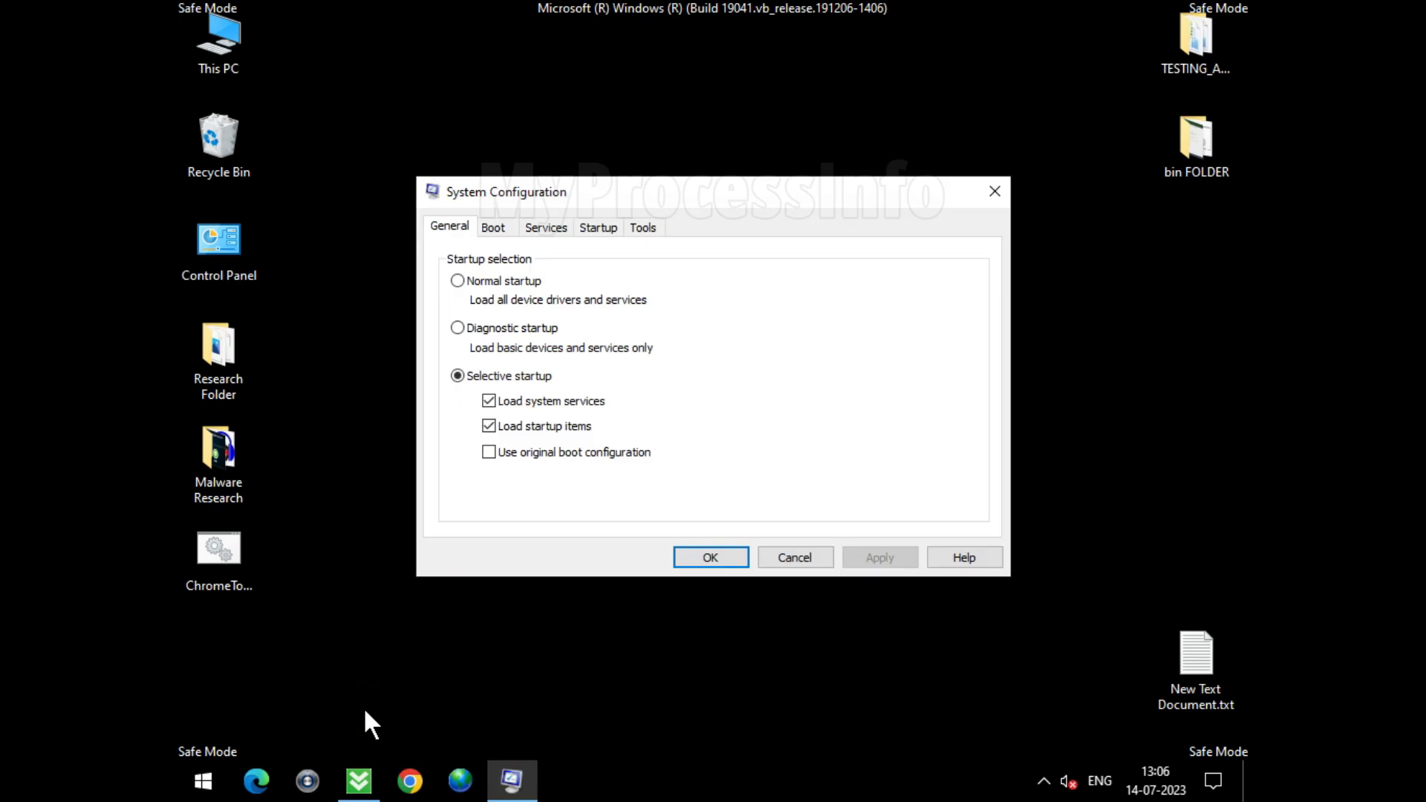
Step: Apply Normal startup as the startup selection in System Configuration and restart the computer
{"action": "left_click", "coordinate": [458, 281]}
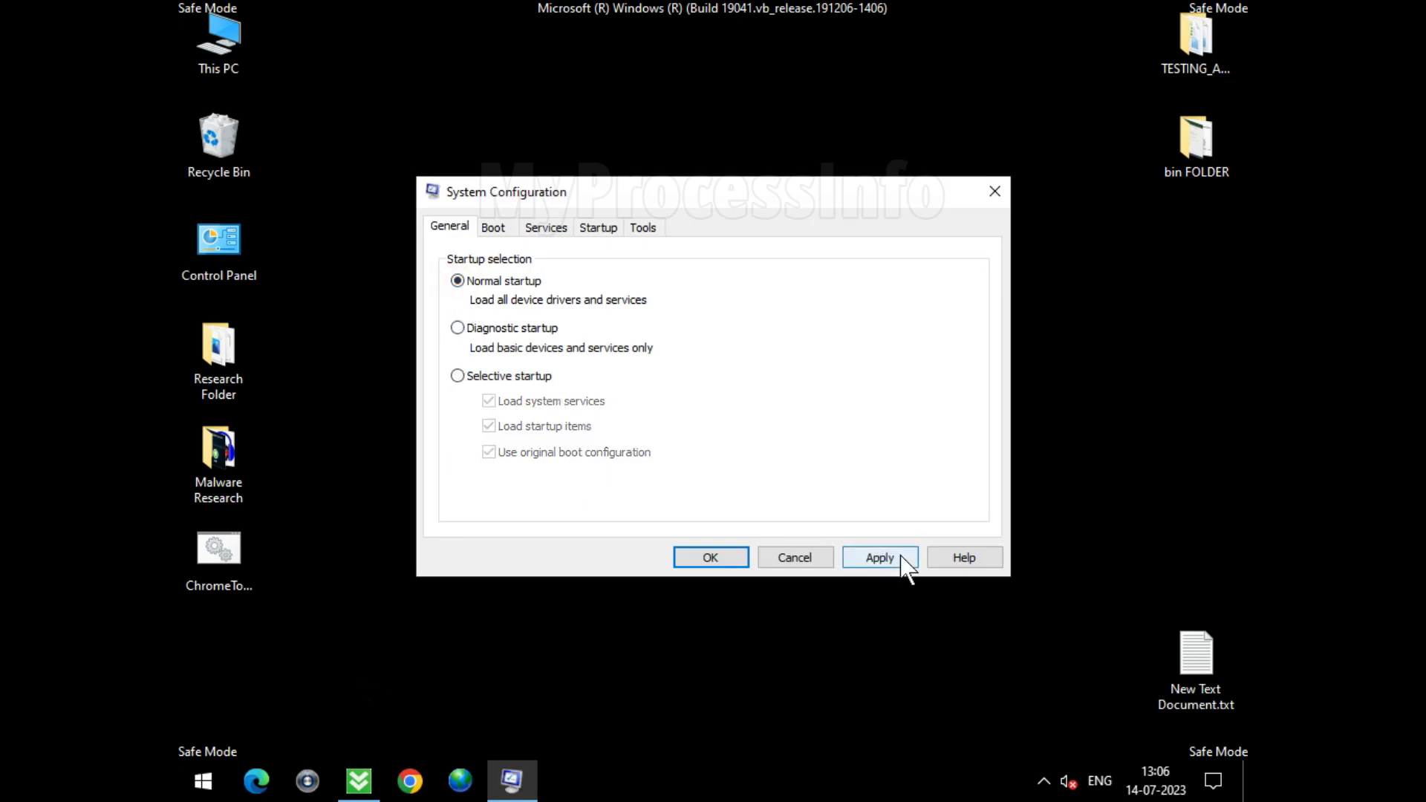
{"action": "left_click", "coordinate": [901, 557]}
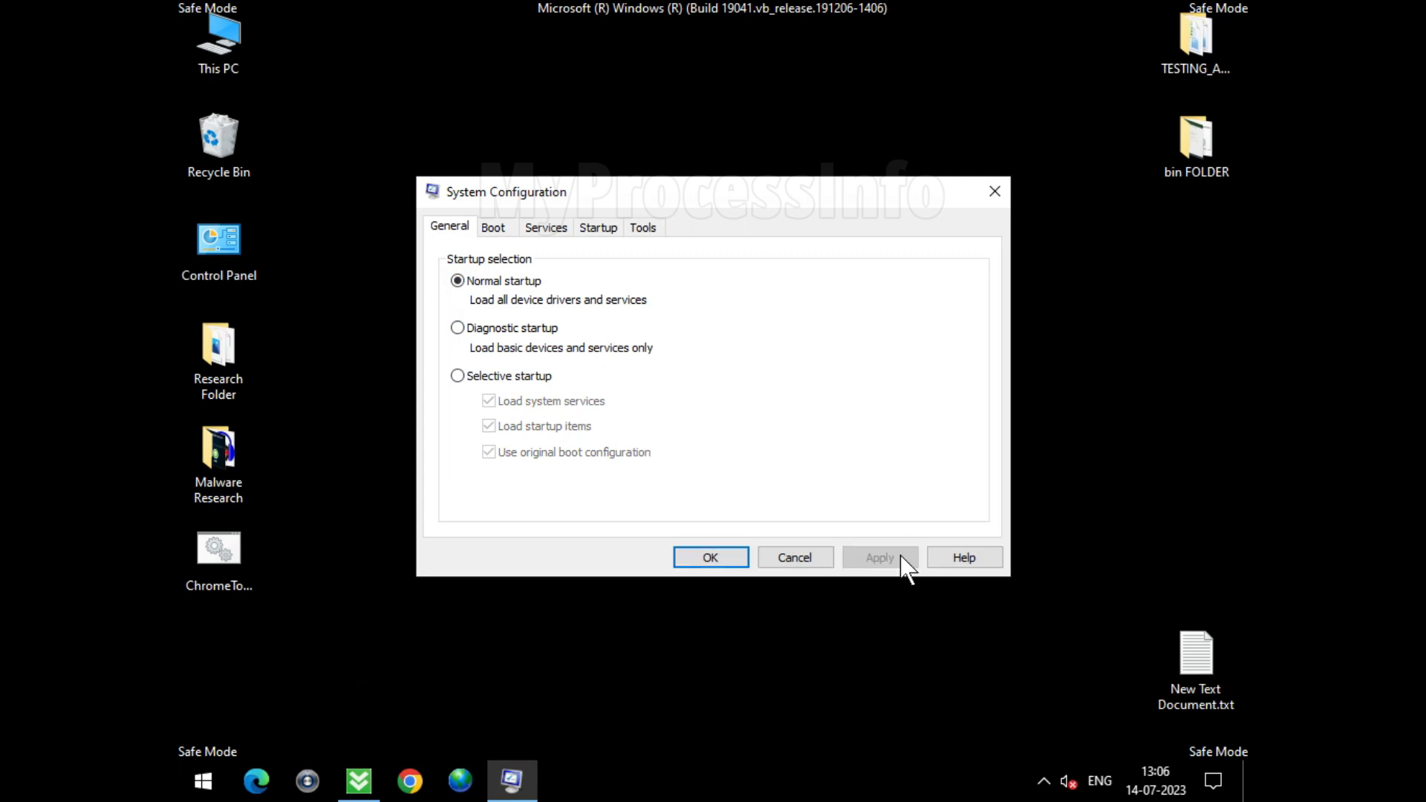
{"action": "left_click", "coordinate": [714, 565]}
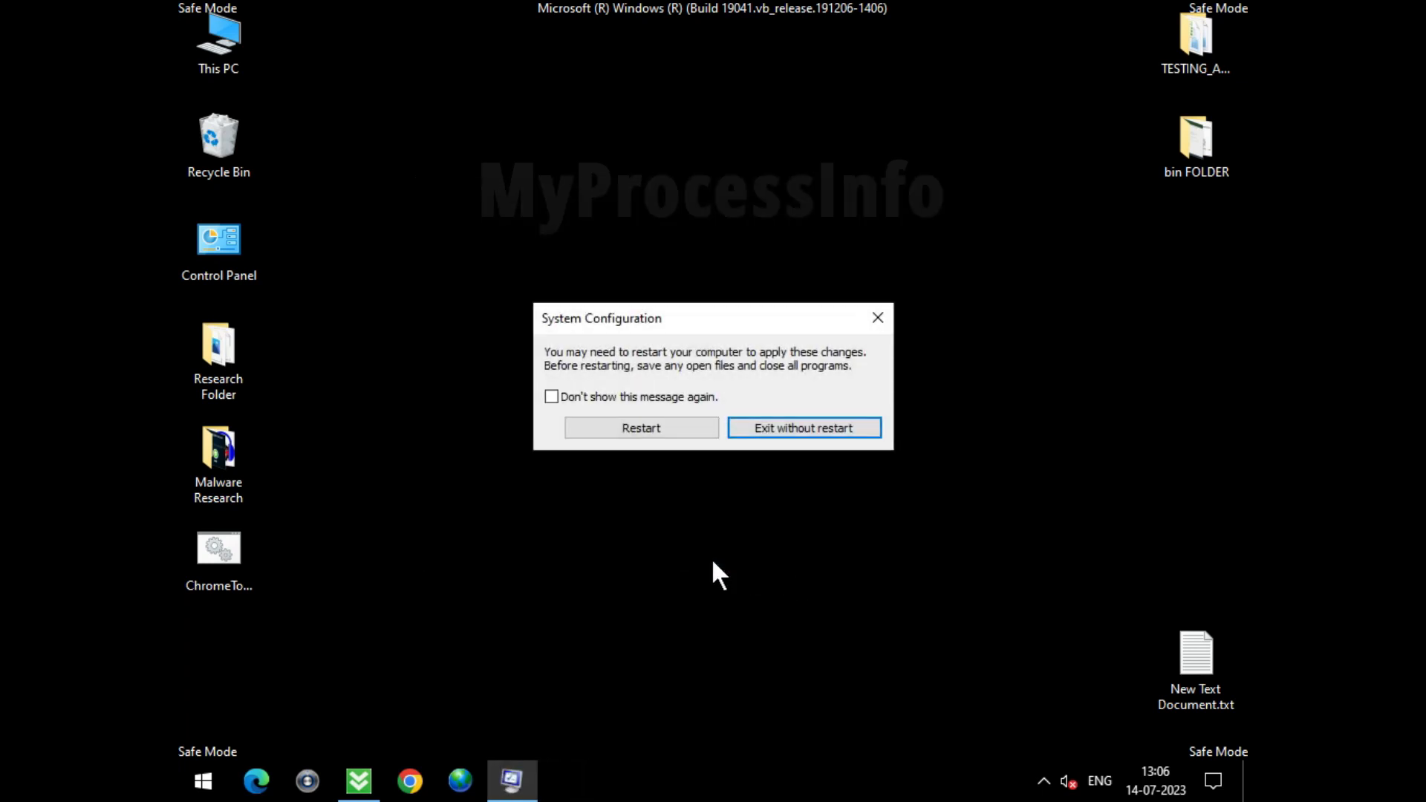
{"action": "left_click", "coordinate": [646, 438]}
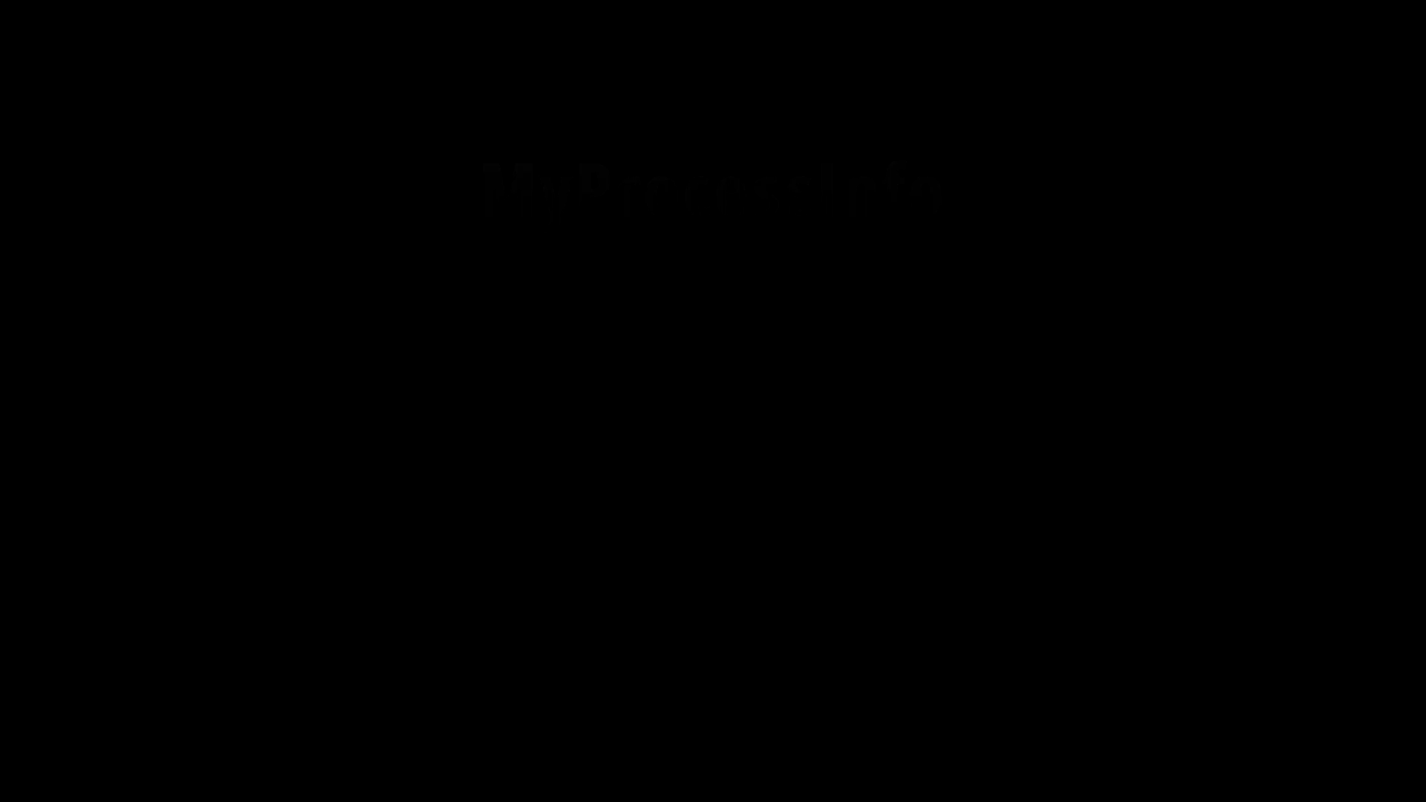